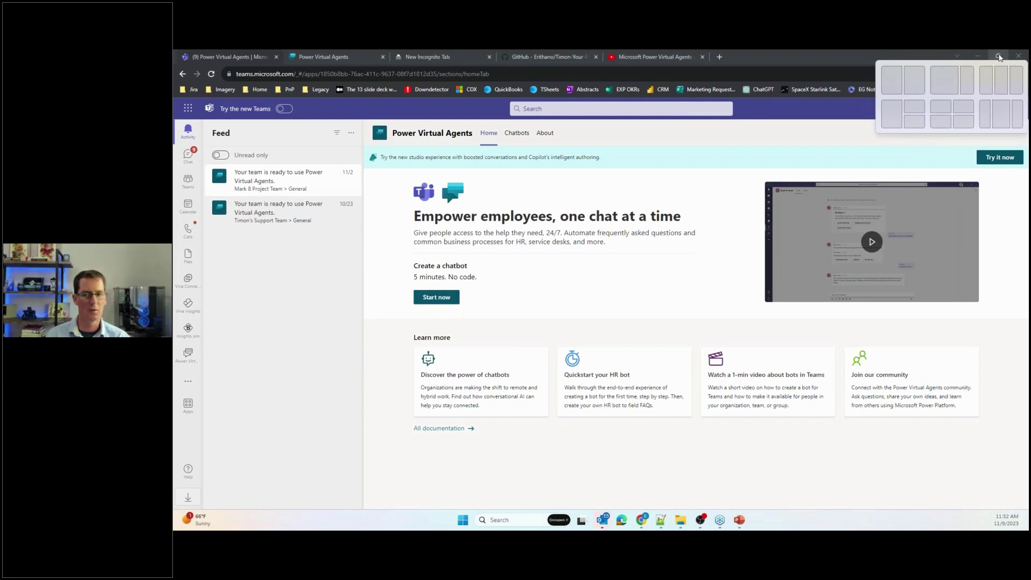
# Step: Search the Teams apps for 'power' and open Power Virtual Agents
pyautogui.click(187, 382)
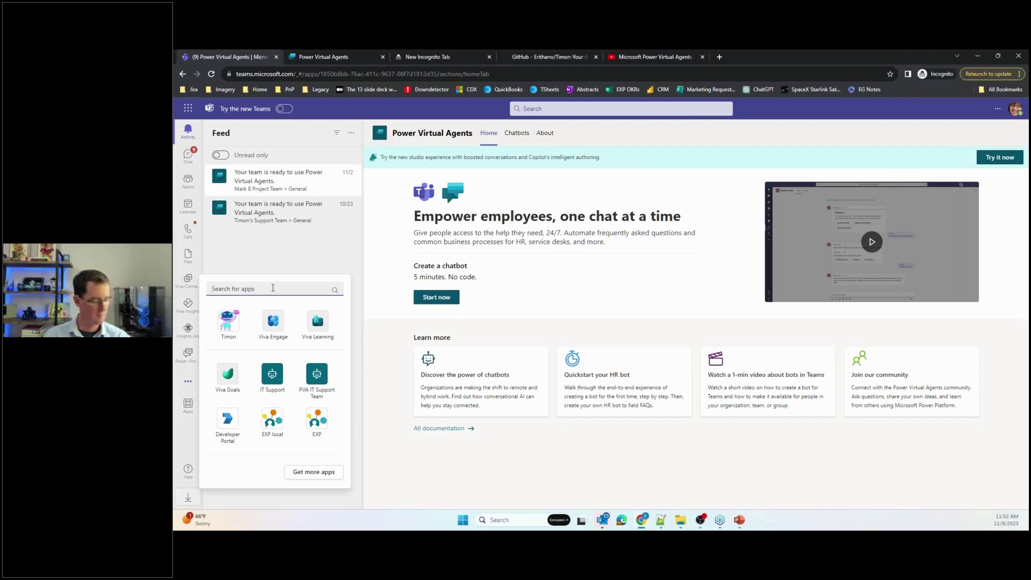
pyautogui.write('power')
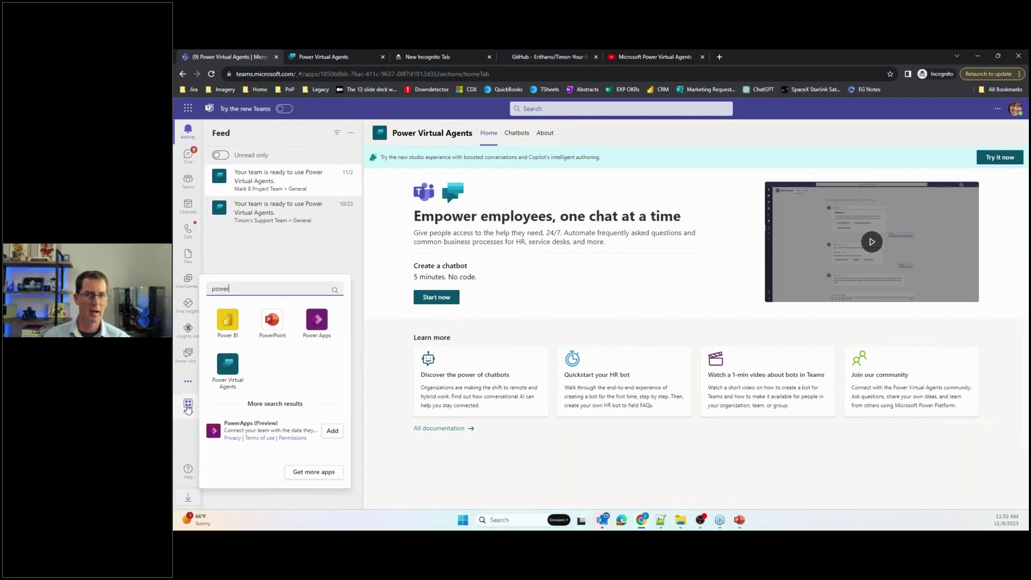
pyautogui.click(228, 365)
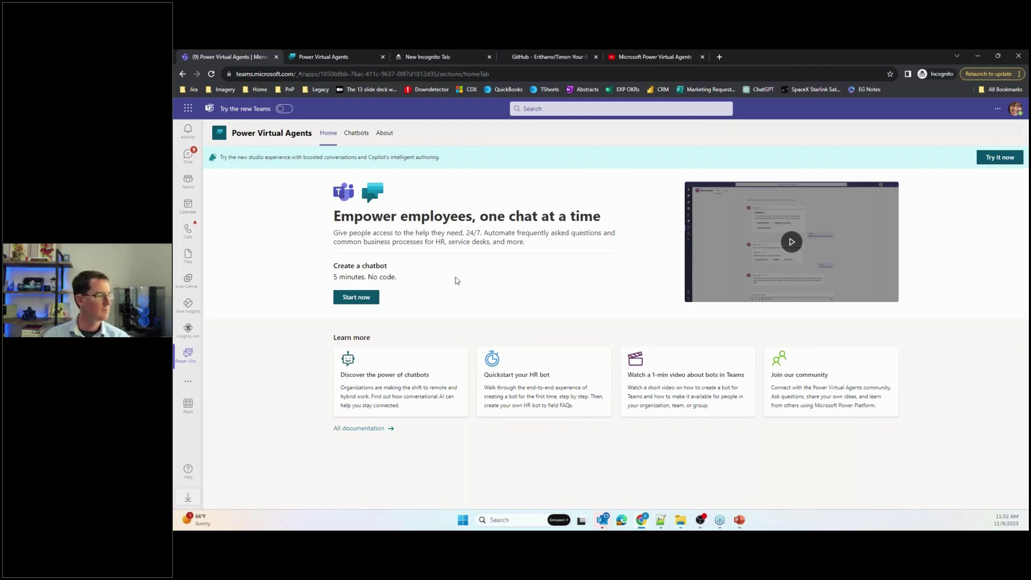
# Step: Start a new chatbot for Mark 8 Project Team, then cancel it to see IT Support and Timon
pyautogui.click(363, 138)
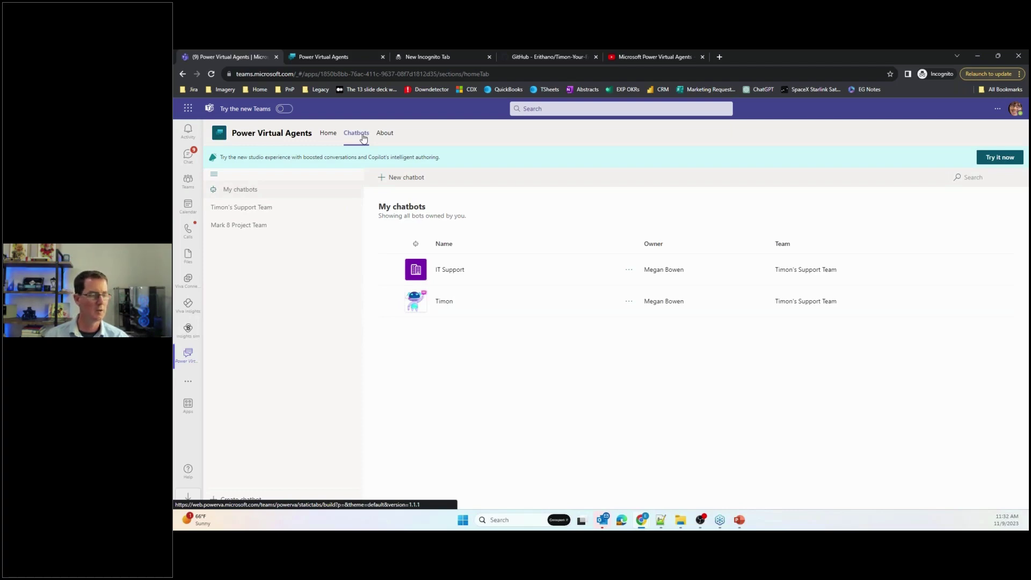
pyautogui.click(406, 177)
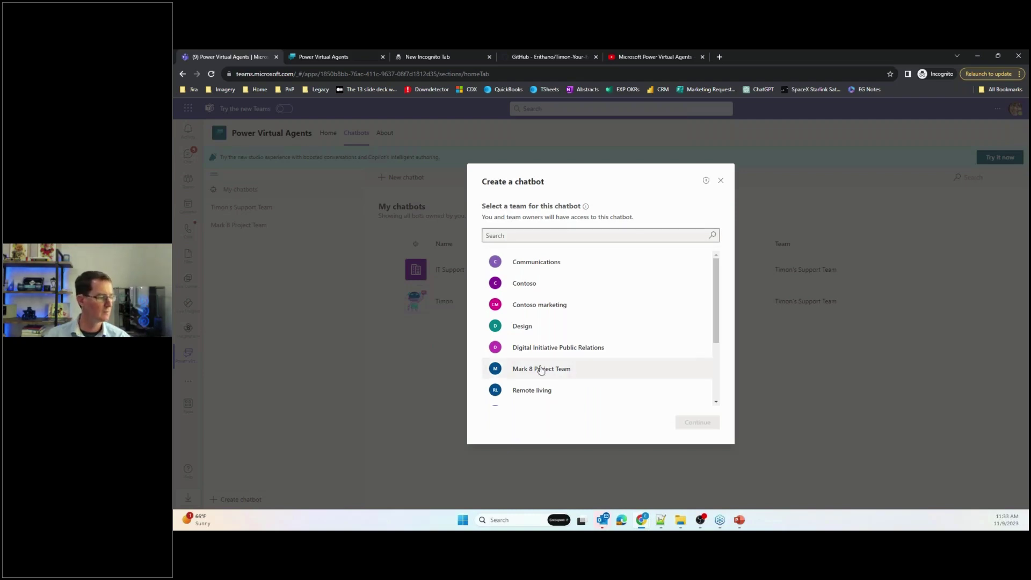
pyautogui.click(511, 369)
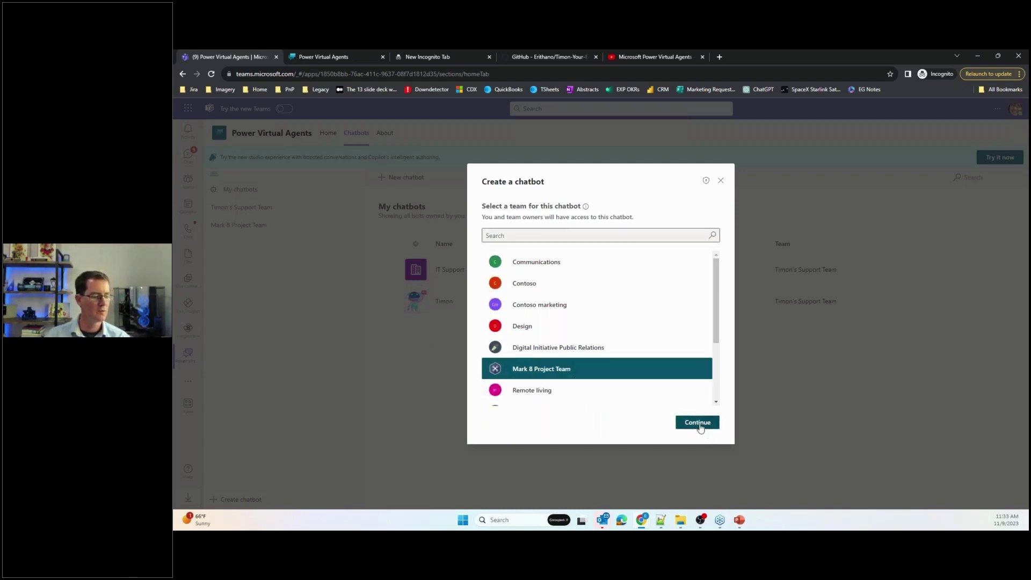
pyautogui.click(702, 424)
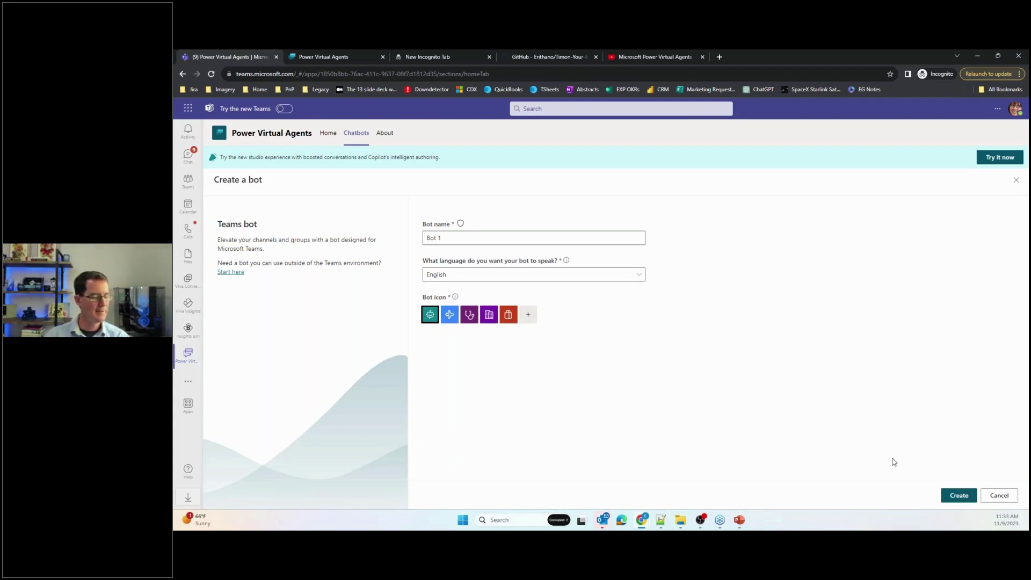
pyautogui.click(1003, 495)
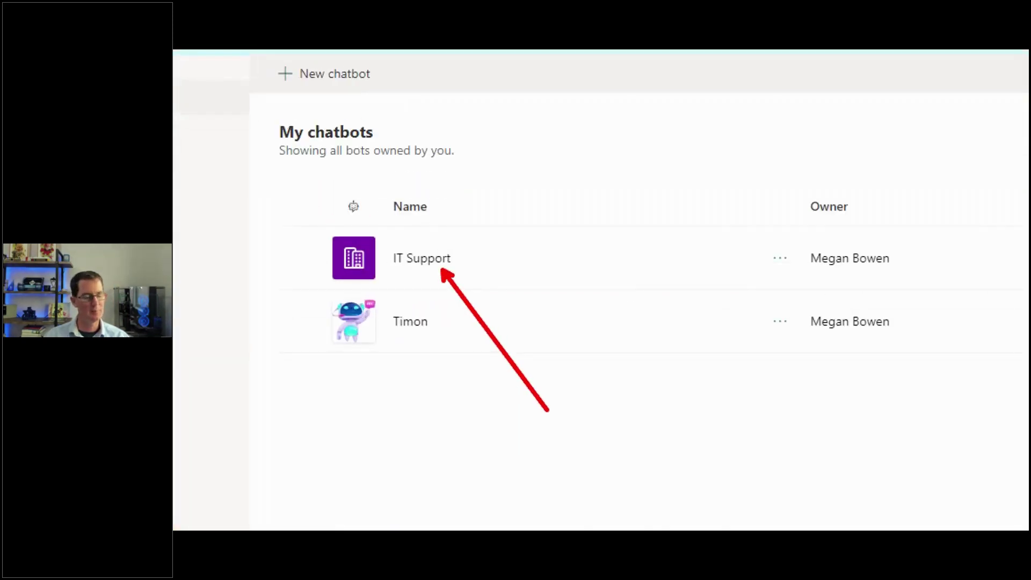
# Step: Open IT Support with its test chat reopened, Track between topics on, and its 13 topics listed
pyautogui.click(435, 263)
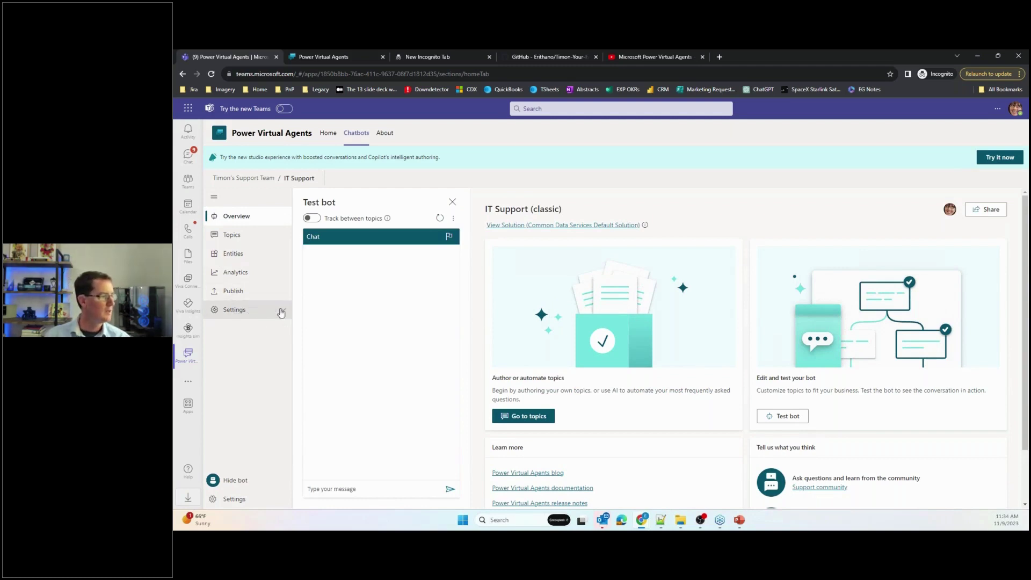
pyautogui.click(453, 201)
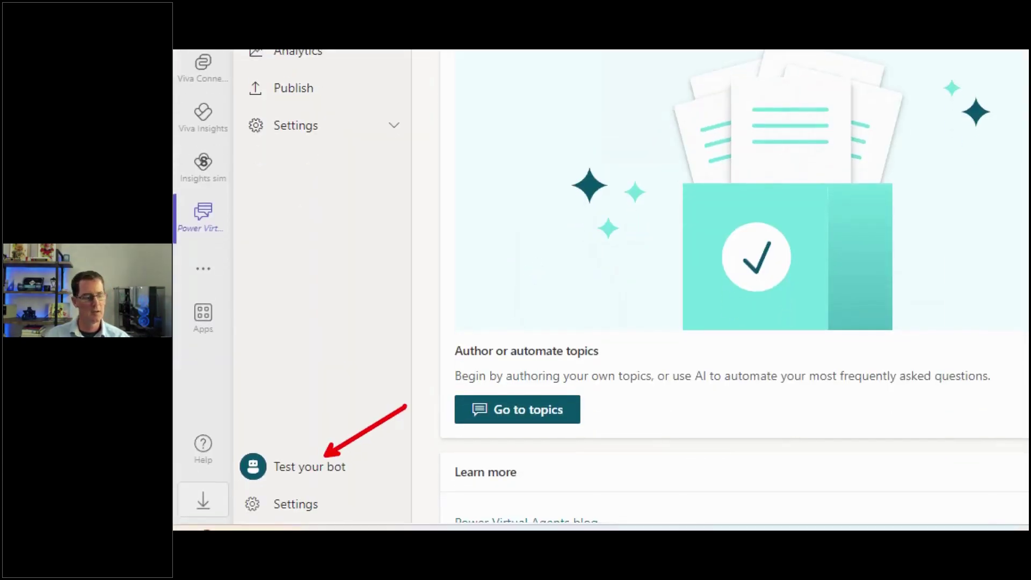
pyautogui.click(300, 467)
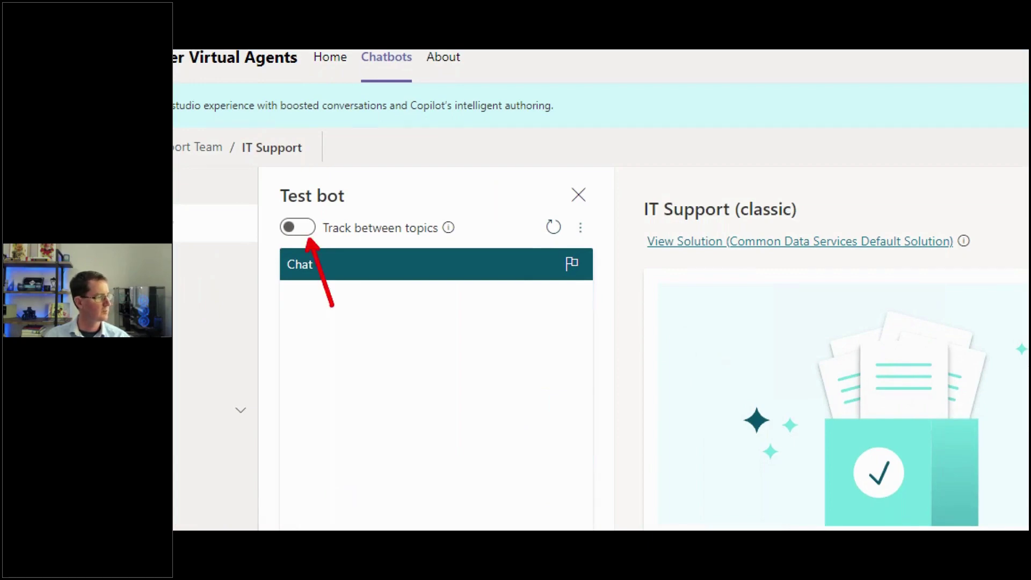
pyautogui.click(293, 230)
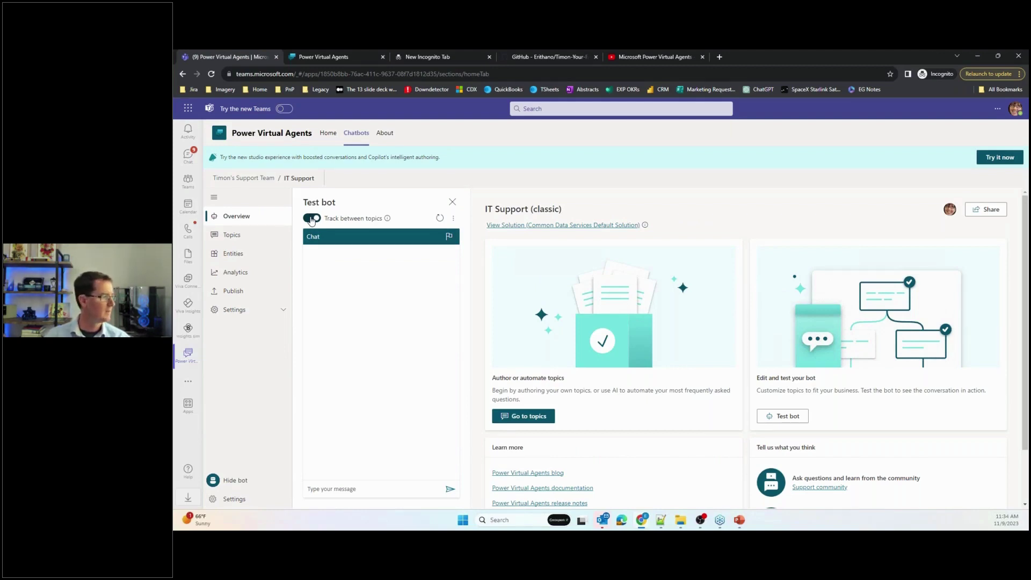
pyautogui.click(232, 235)
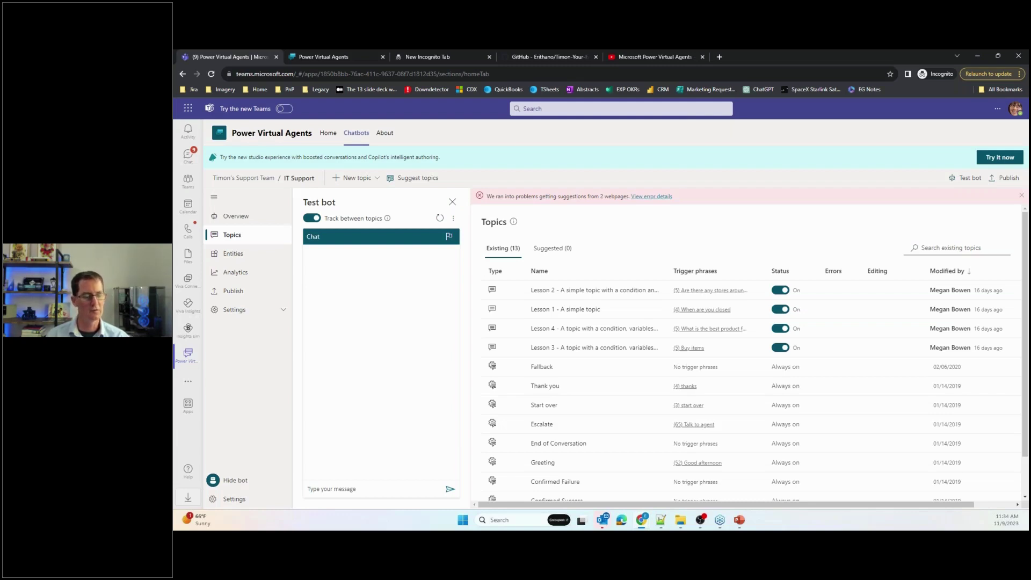
pyautogui.click(1022, 196)
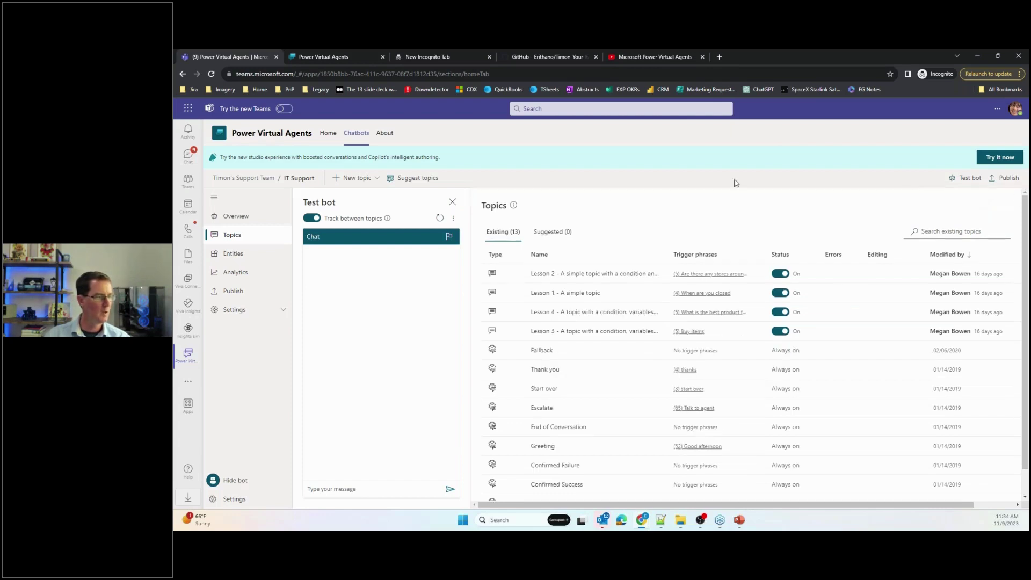
pyautogui.click(356, 178)
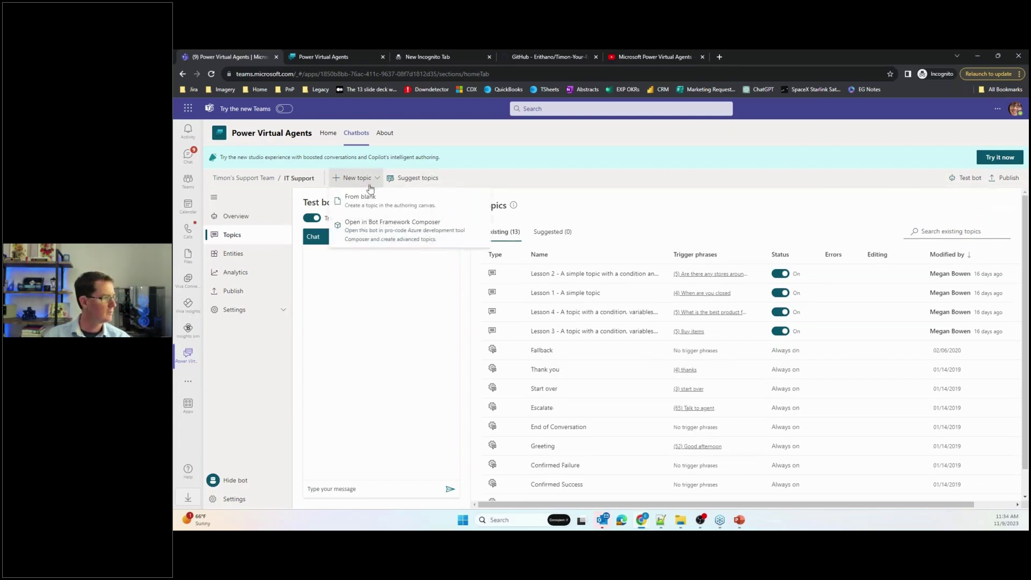
pyautogui.click(377, 205)
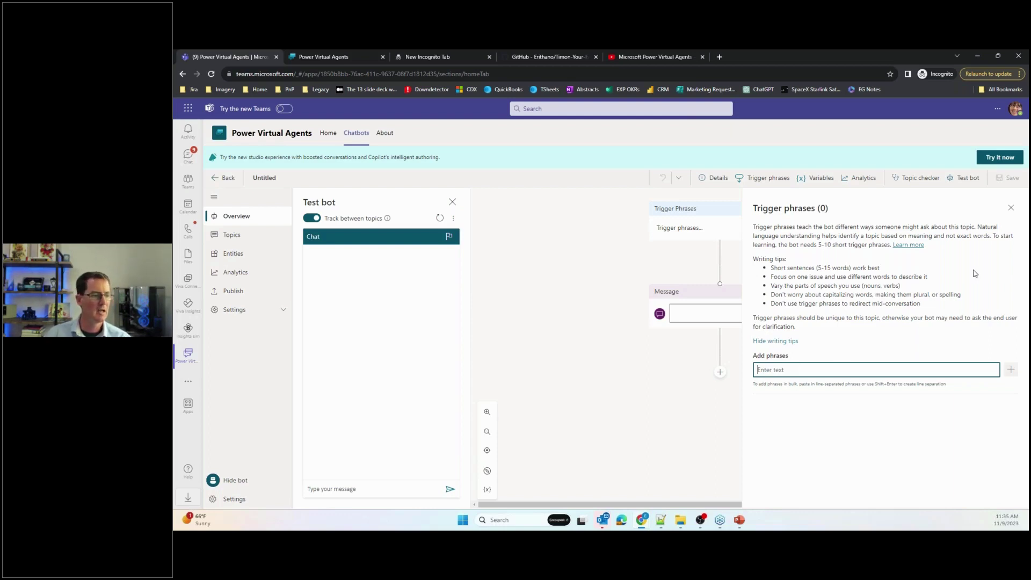
pyautogui.click(1011, 208)
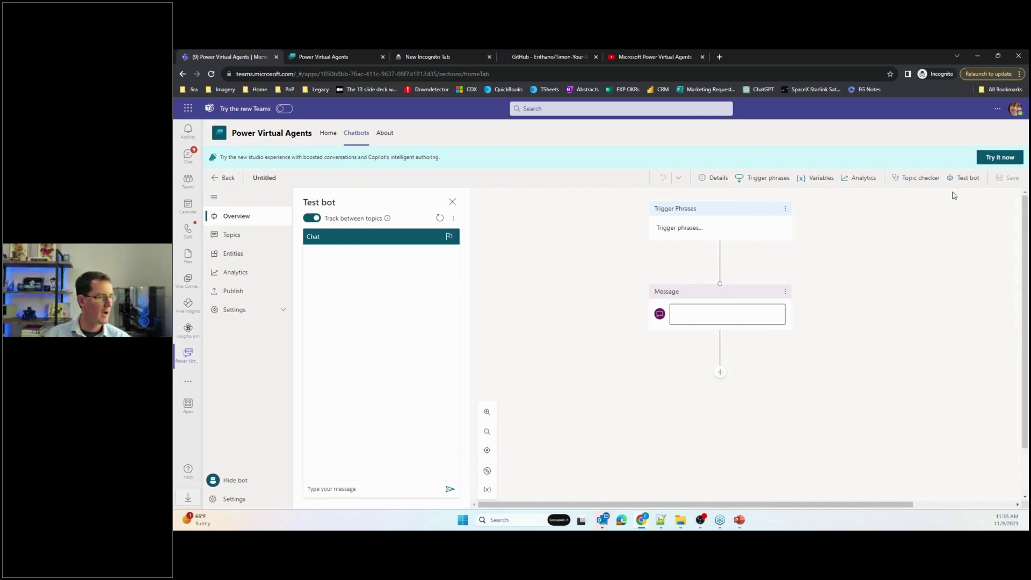
pyautogui.click(255, 237)
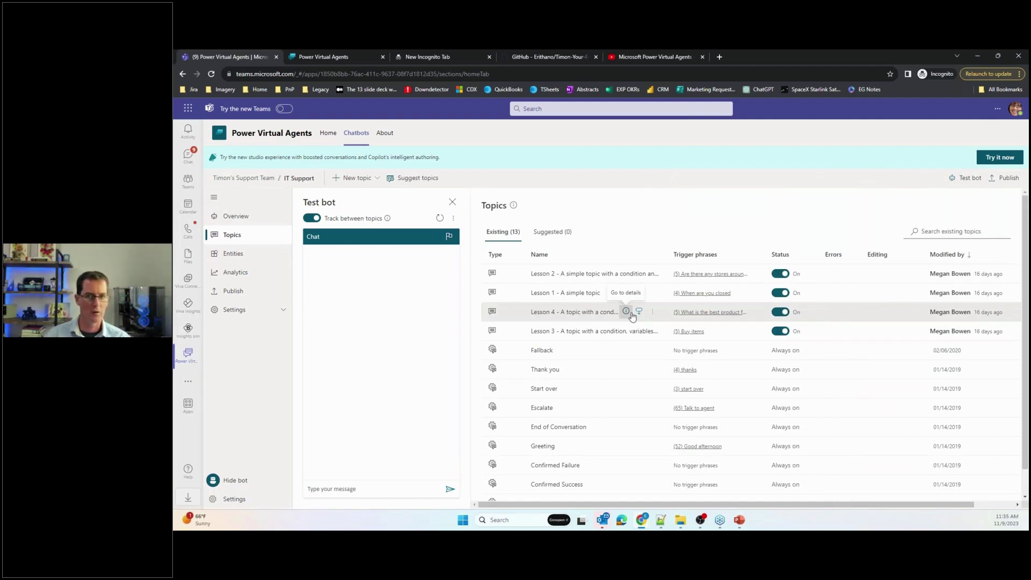
# Step: Open the Lesson 2 topic and review its five trigger phrases
pyautogui.click(566, 275)
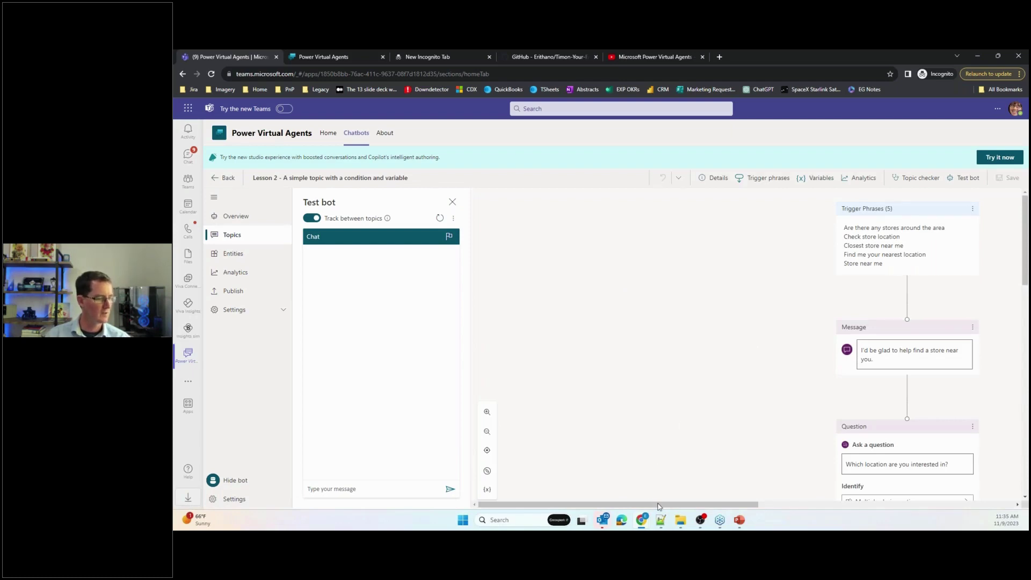
pyautogui.moveTo(660, 506); pyautogui.dragTo(755, 506)
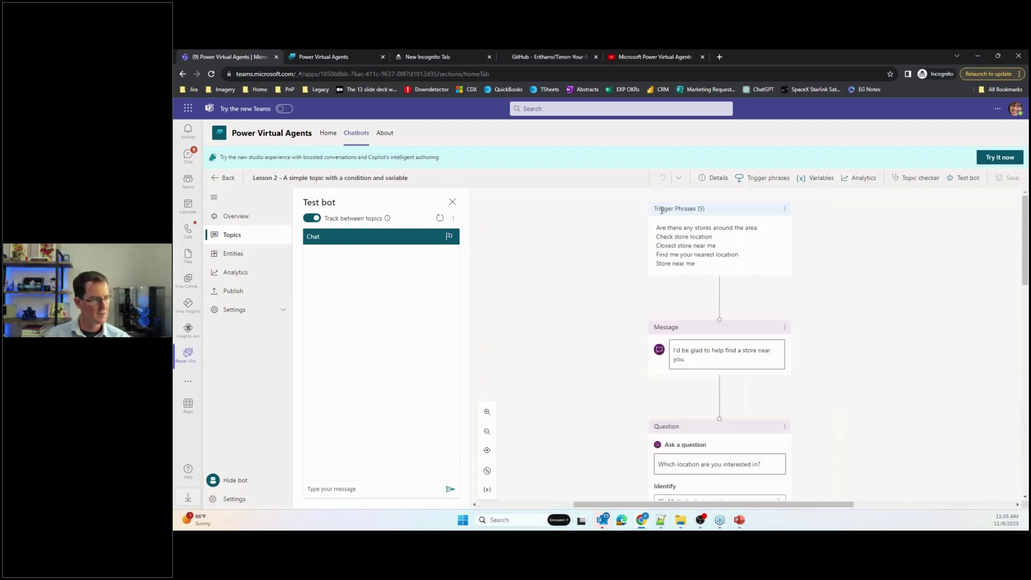
pyautogui.moveTo(656, 228); pyautogui.dragTo(705, 264)
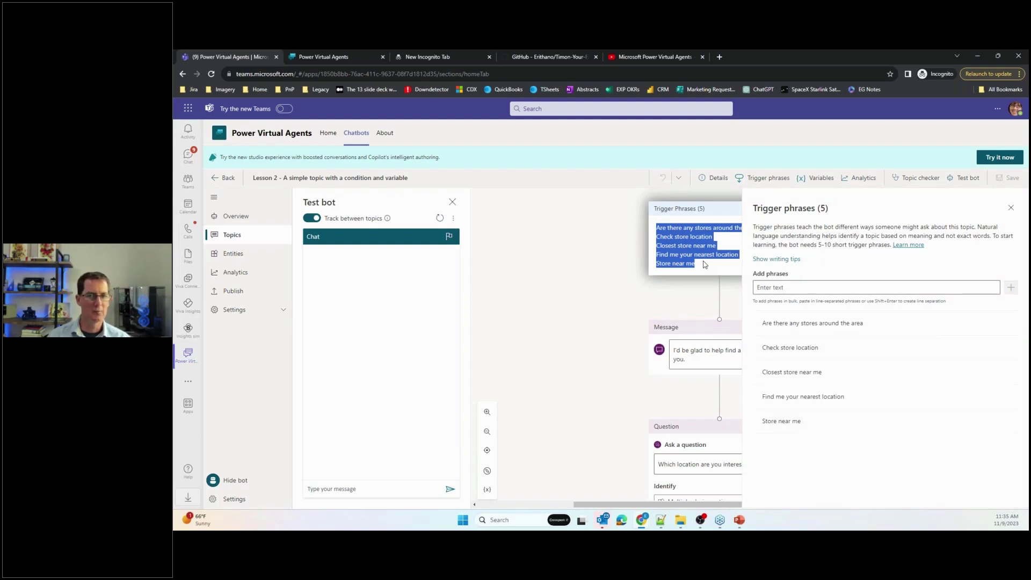
pyautogui.click(1010, 209)
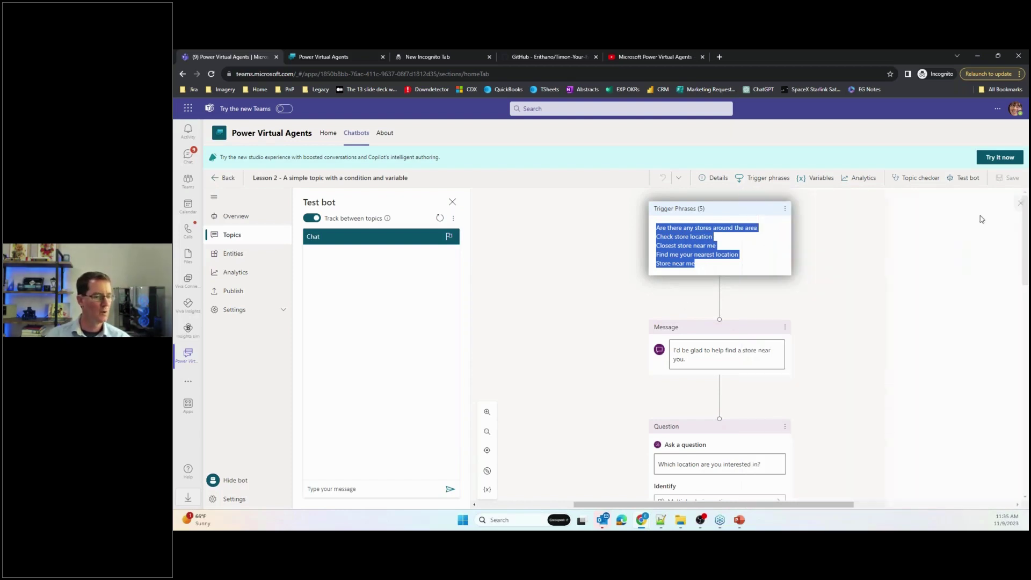
# Step: Scroll through the store-finding message and location question, then return to the topic's top
pyautogui.scroll(-2, 676, 316)
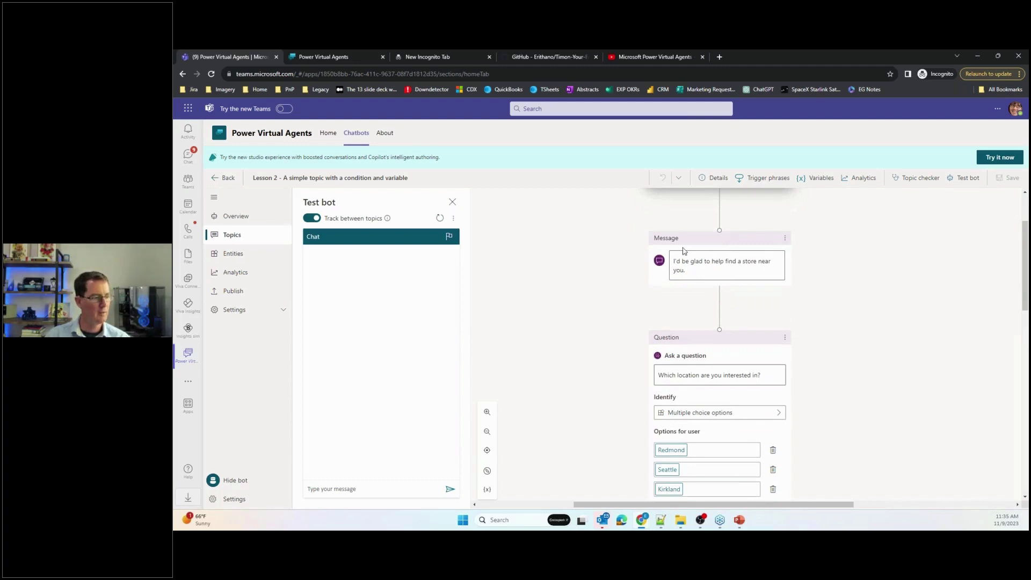
pyautogui.tripleClick(694, 276)
pyautogui.scroll(-2, 718, 250)
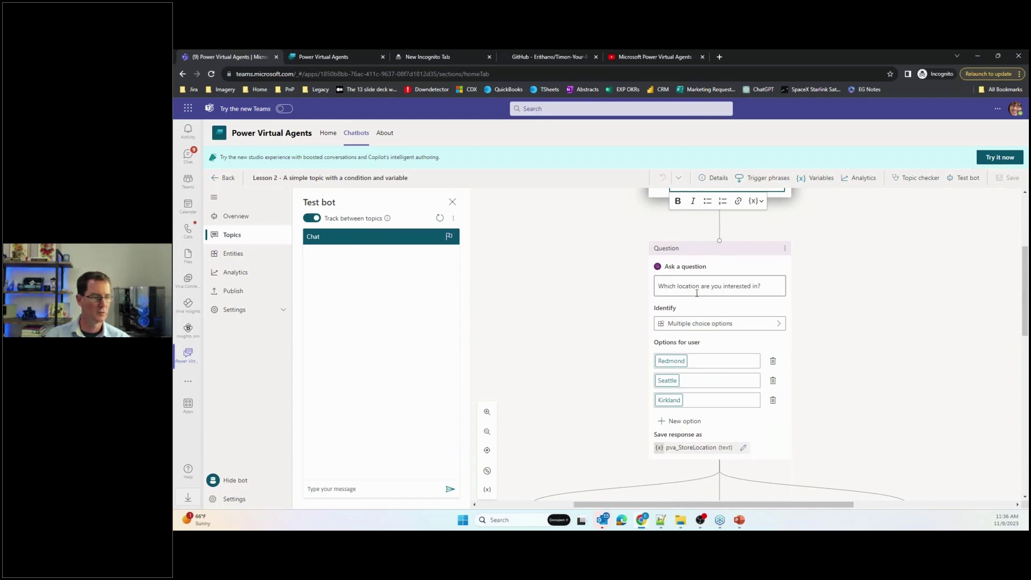
pyautogui.tripleClick(763, 284)
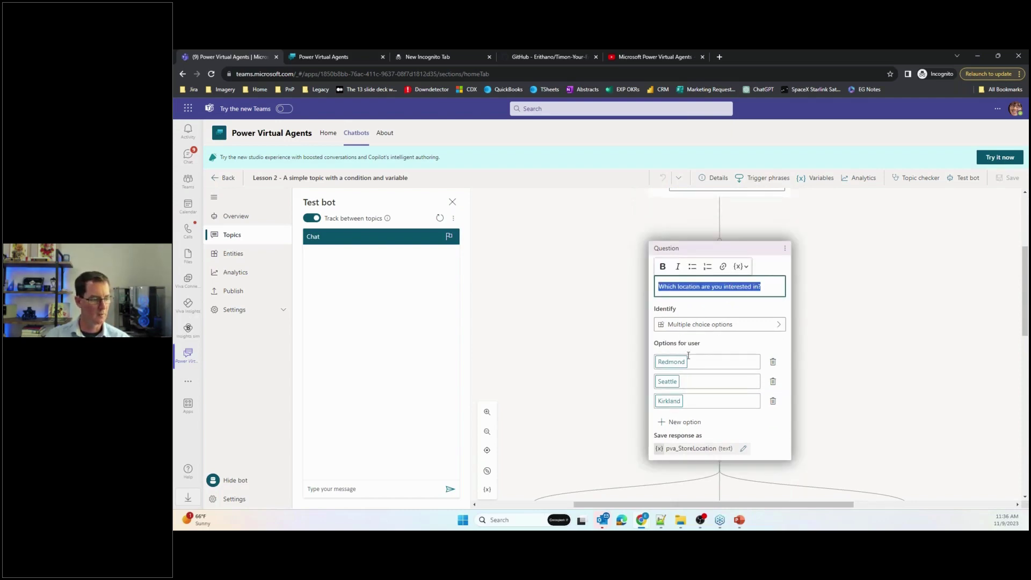
pyautogui.click(615, 369)
pyautogui.scroll(-3, 618, 364)
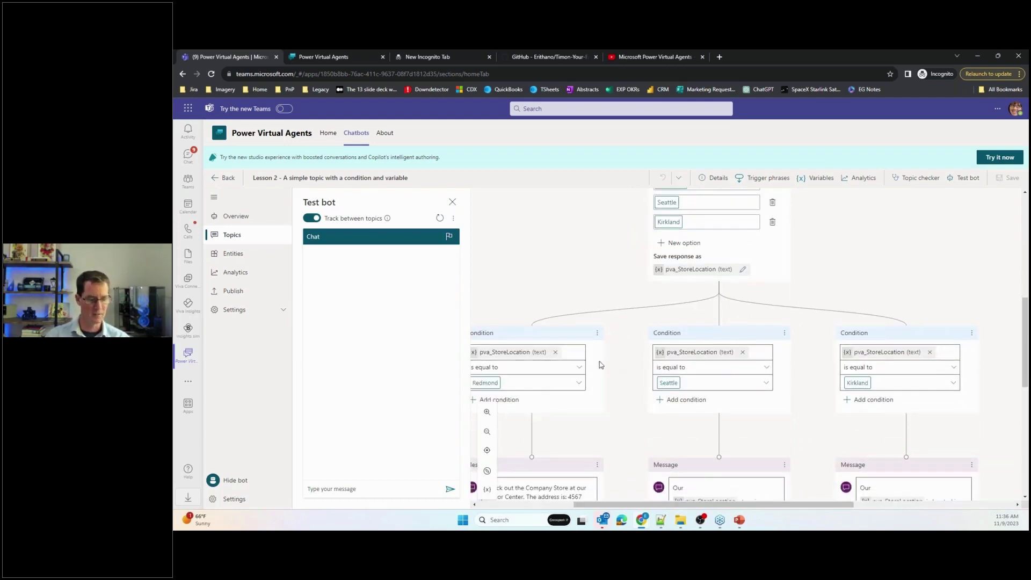
pyautogui.scroll(-2, 607, 360)
pyautogui.scroll(-2, 609, 364)
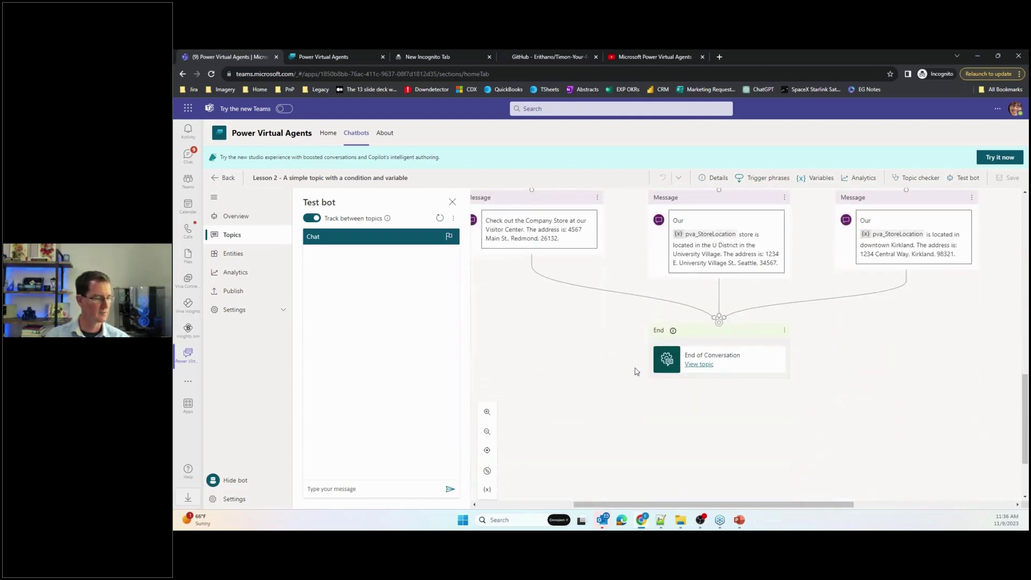
pyautogui.click(723, 363)
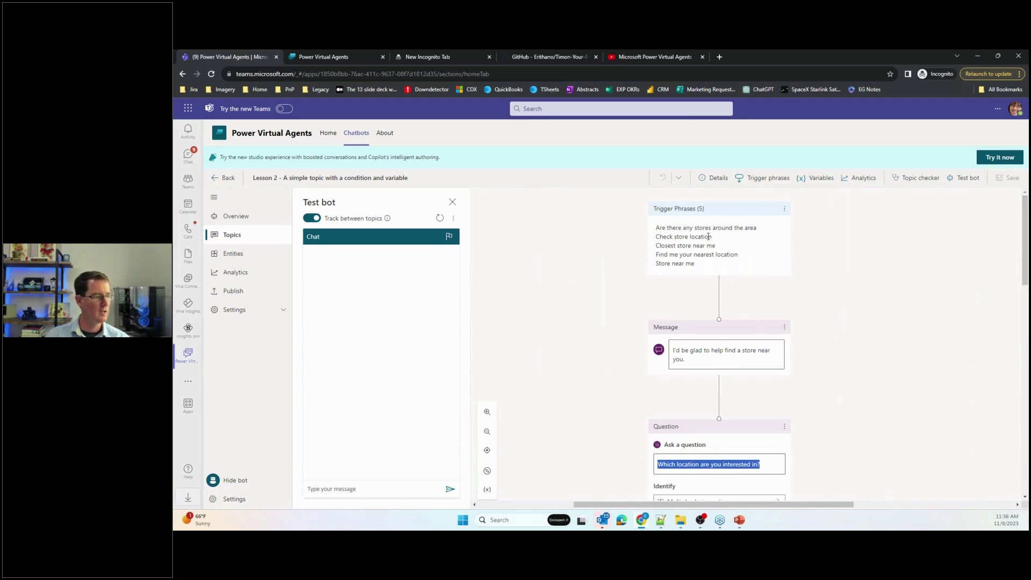
# Step: Ask the test bot 'what is a store near me?'
pyautogui.click(389, 489)
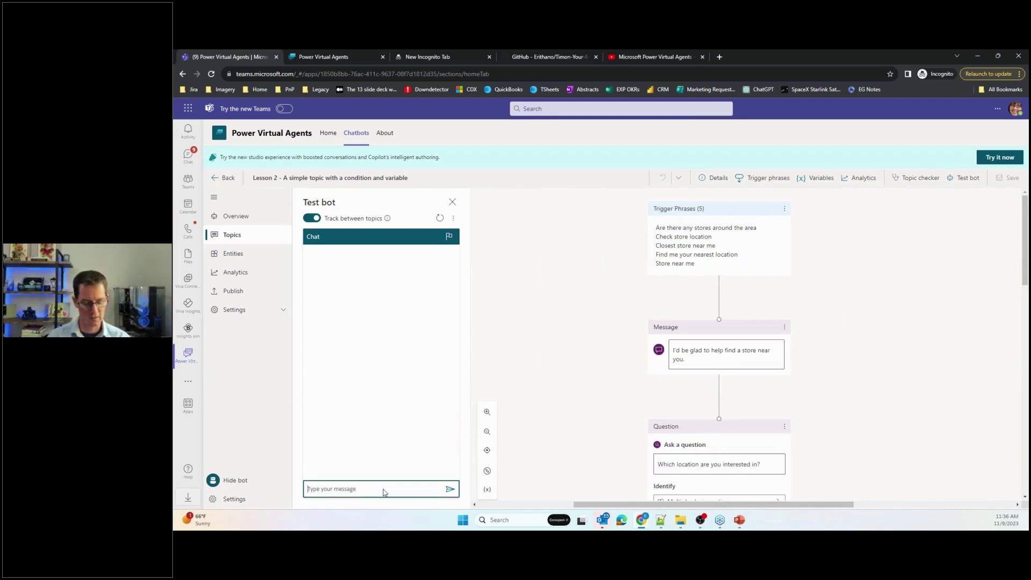
pyautogui.write('what is a store n')
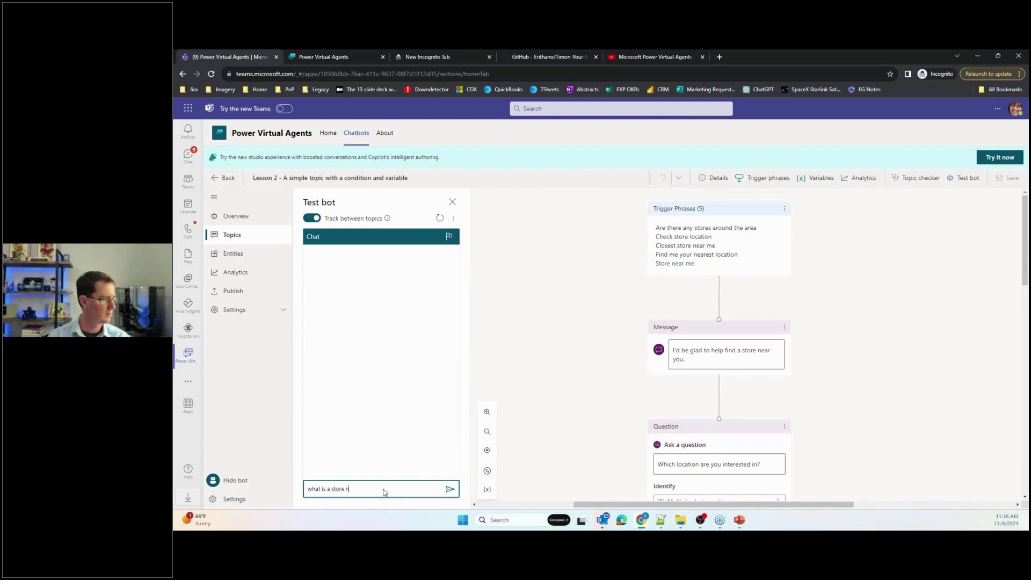
pyautogui.write('ear me?')
pyautogui.press('Return')
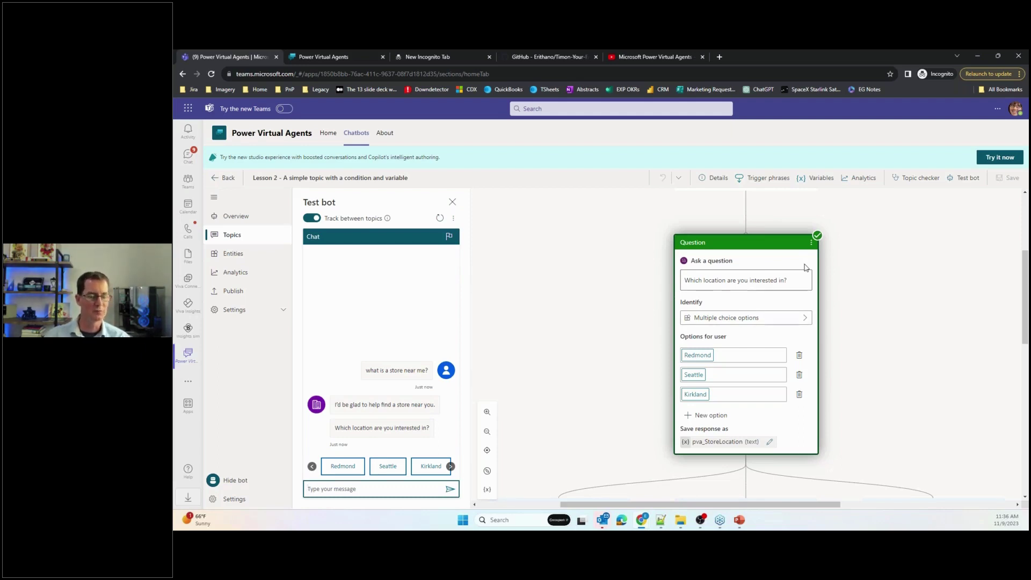
# Step: Choose Seattle, confirm the answer helped, and give a star rating
pyautogui.click(388, 466)
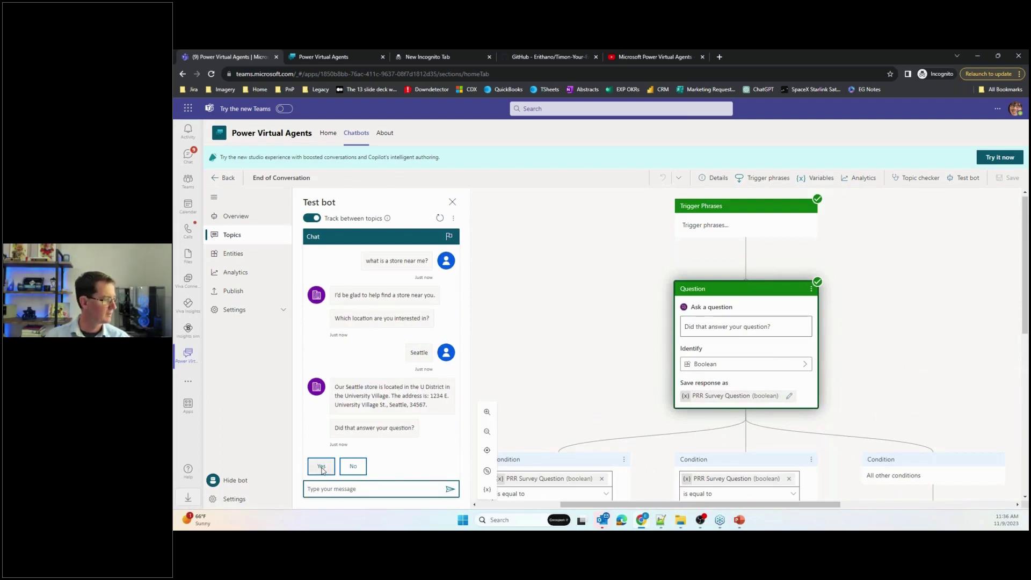
pyautogui.click(322, 469)
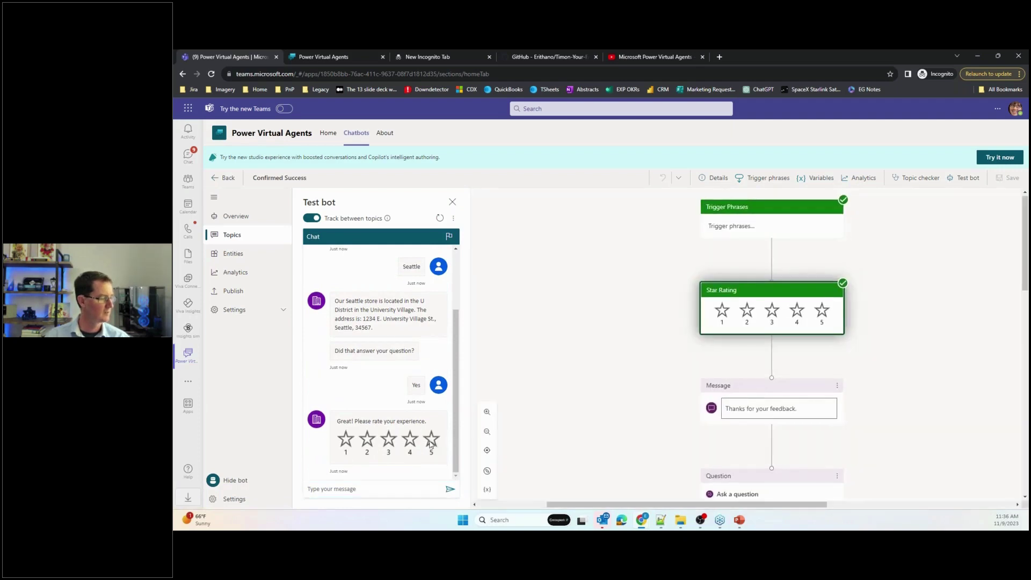
pyautogui.click(430, 445)
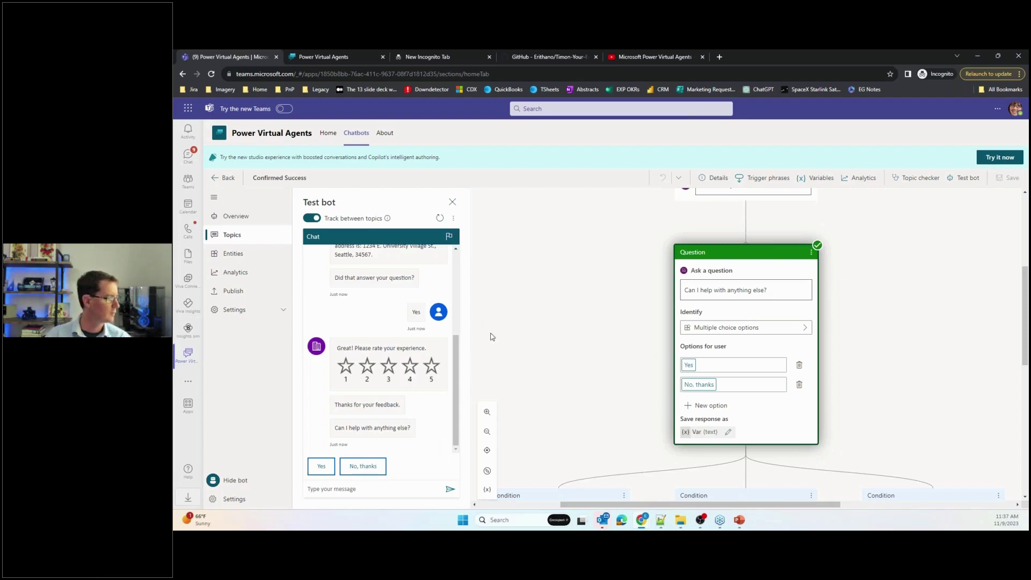
# Step: Review the Entities list and the Boolean entity's details, then open the Analytics page
pyautogui.click(253, 256)
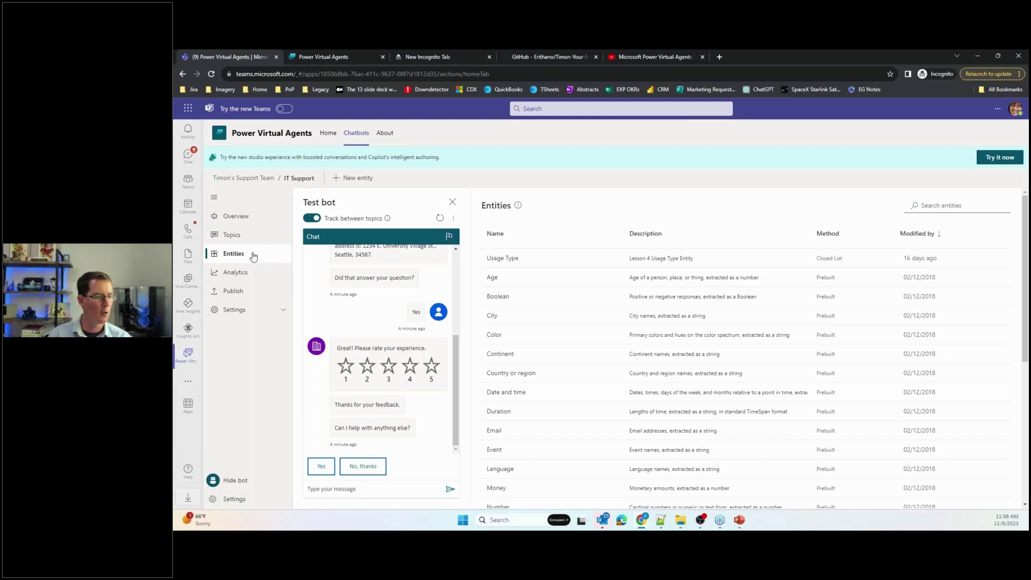
pyautogui.click(507, 299)
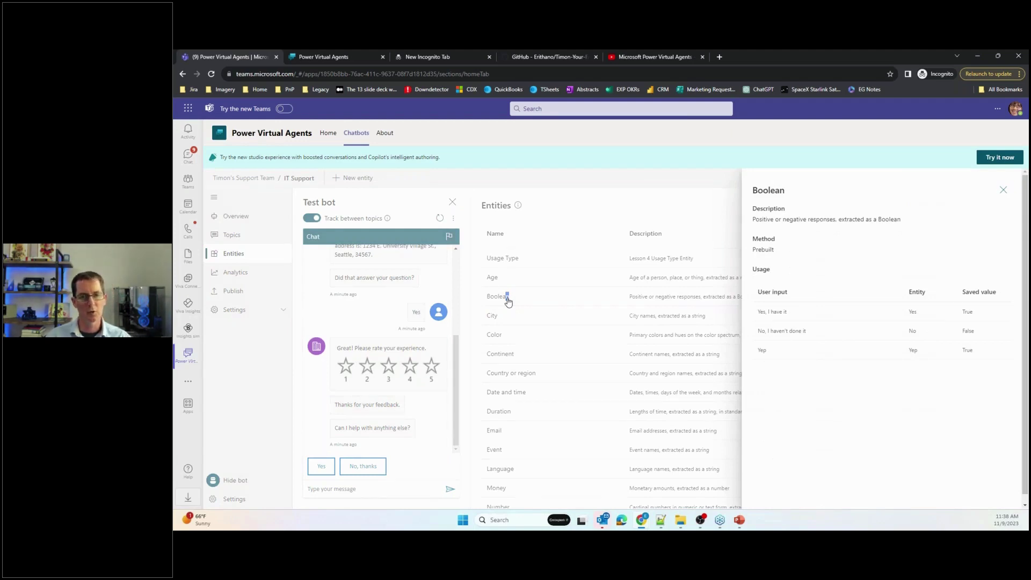
pyautogui.click(1003, 191)
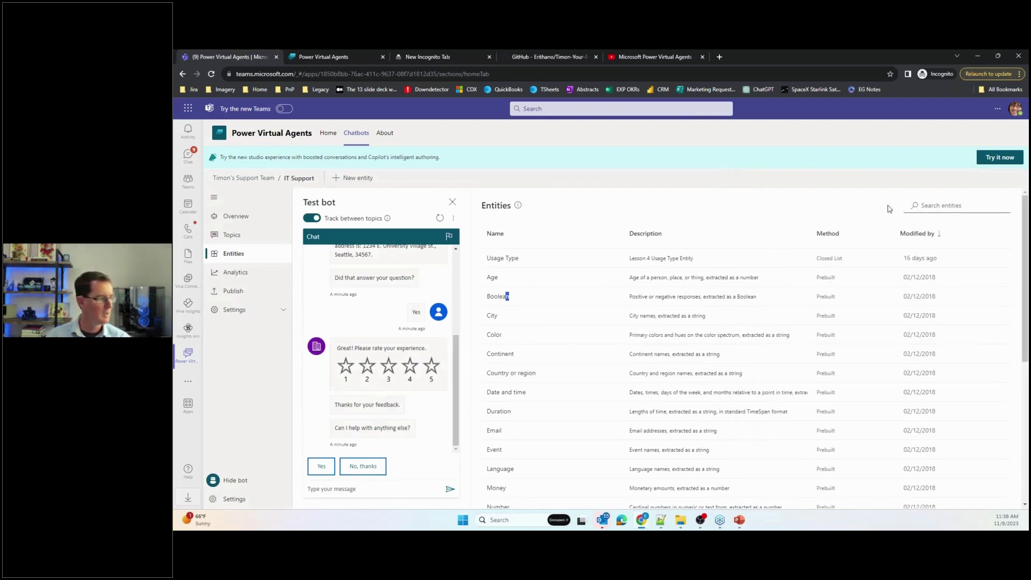
pyautogui.click(238, 274)
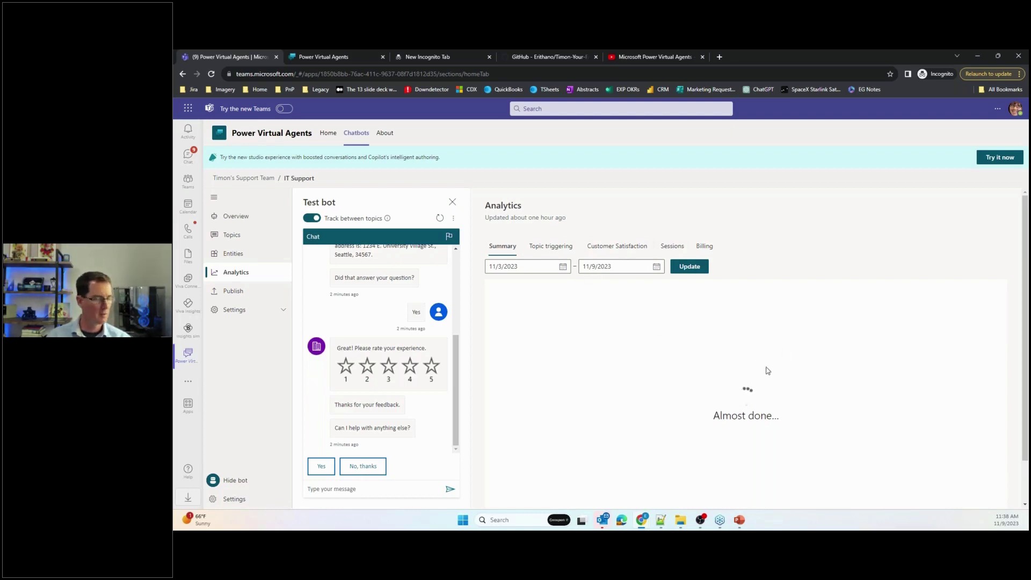
# Step: Show the IT Support bot's Publish page, last published 10/24/2023
pyautogui.click(255, 294)
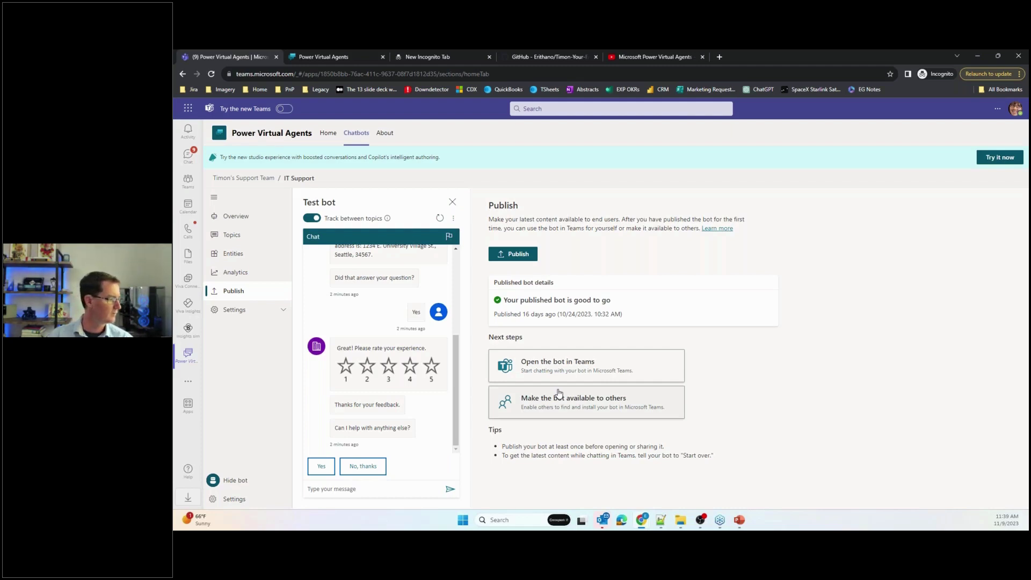
# Step: Browse the Channels tiles under Settings, then show the Agent transfers settings
pyautogui.click(252, 310)
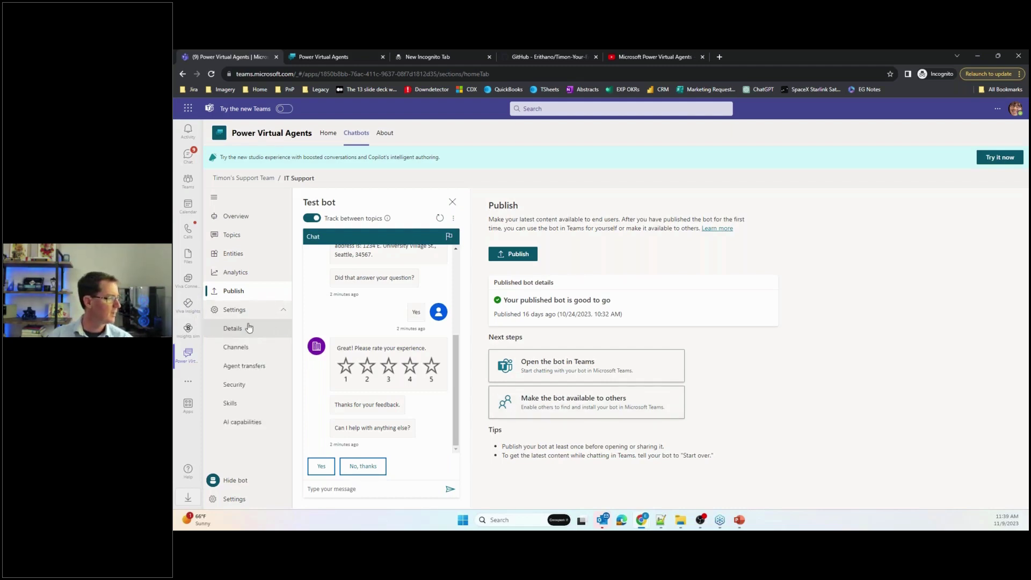
pyautogui.click(275, 348)
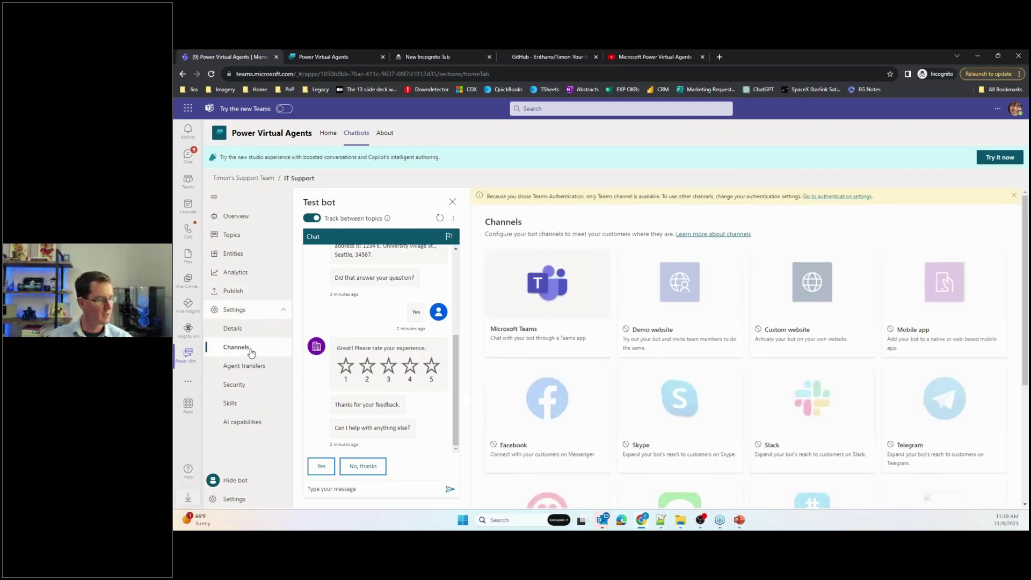
pyautogui.scroll(-2, 571, 365)
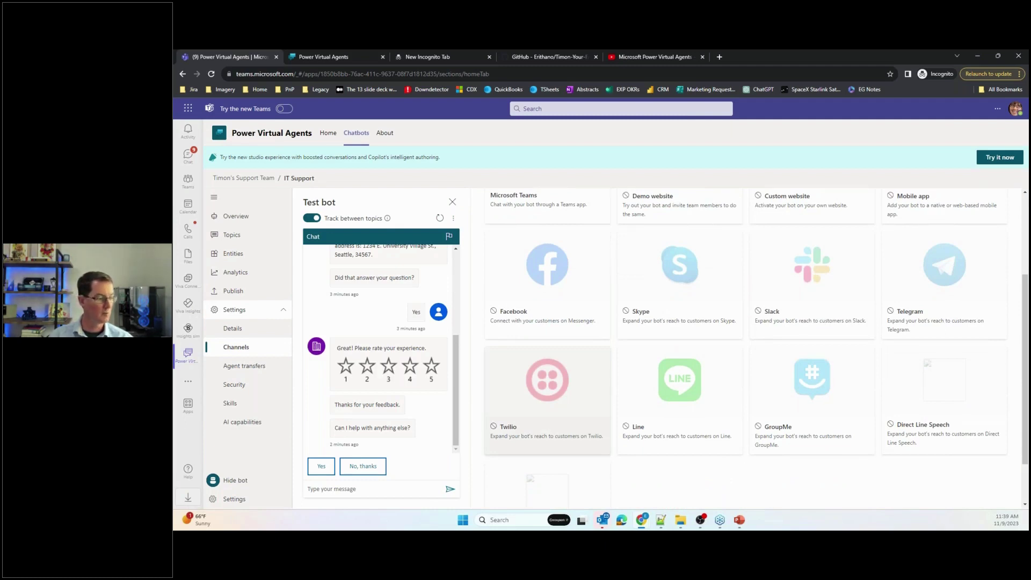
pyautogui.scroll(2, 539, 301)
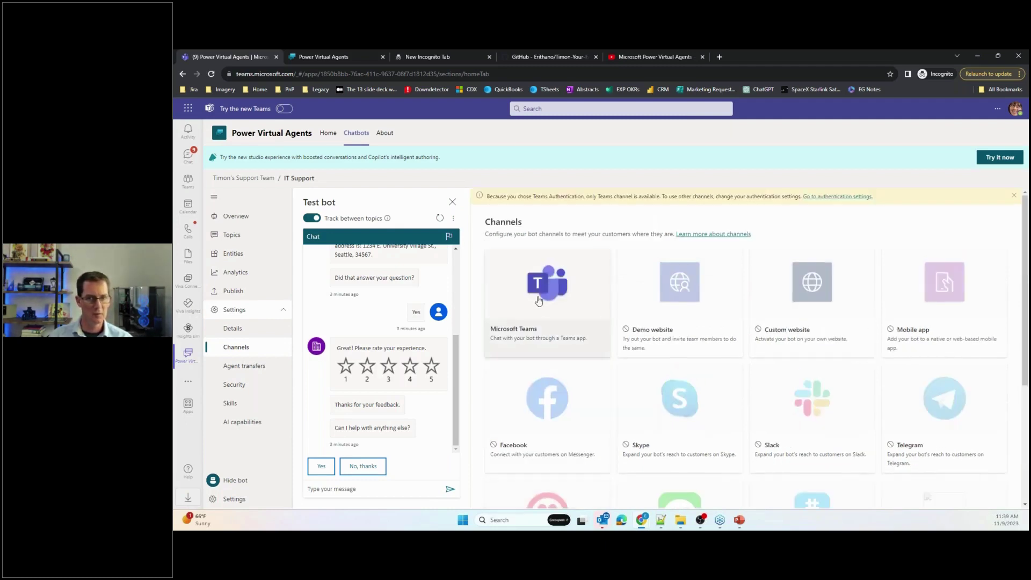
pyautogui.click(246, 366)
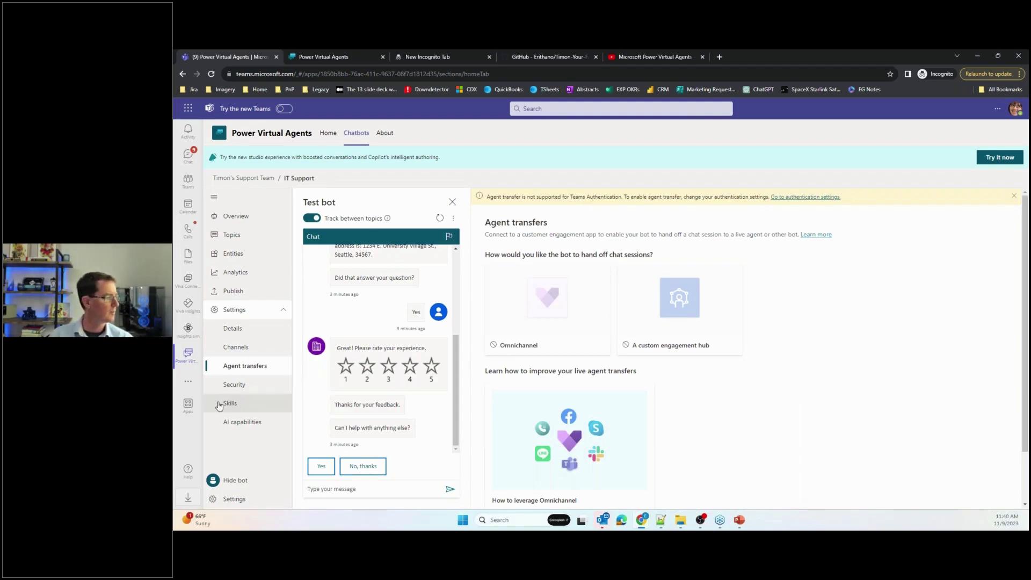
# Step: Review the Security page's Authentication options, set to Only for Teams
pyautogui.click(286, 383)
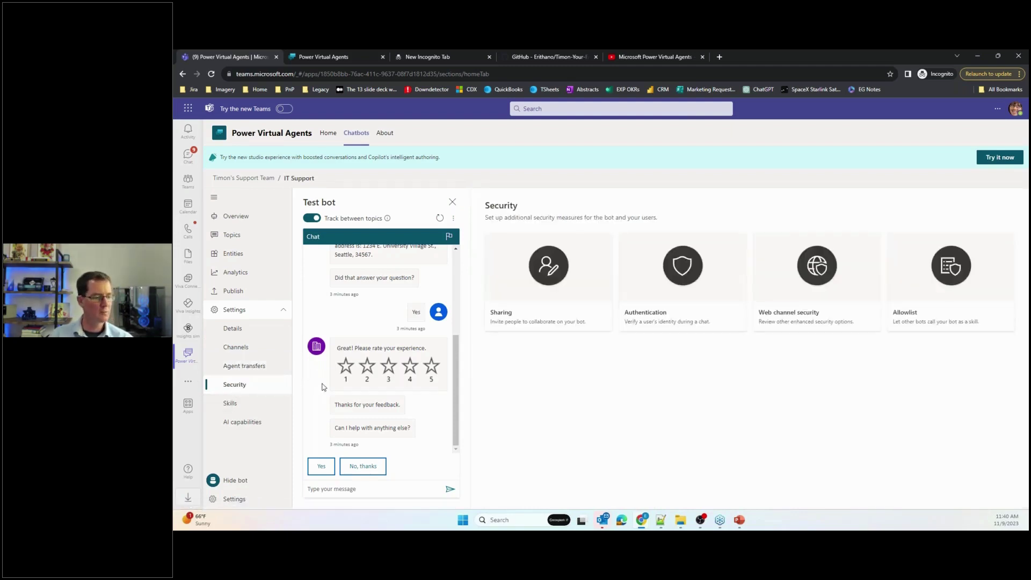
pyautogui.click(671, 299)
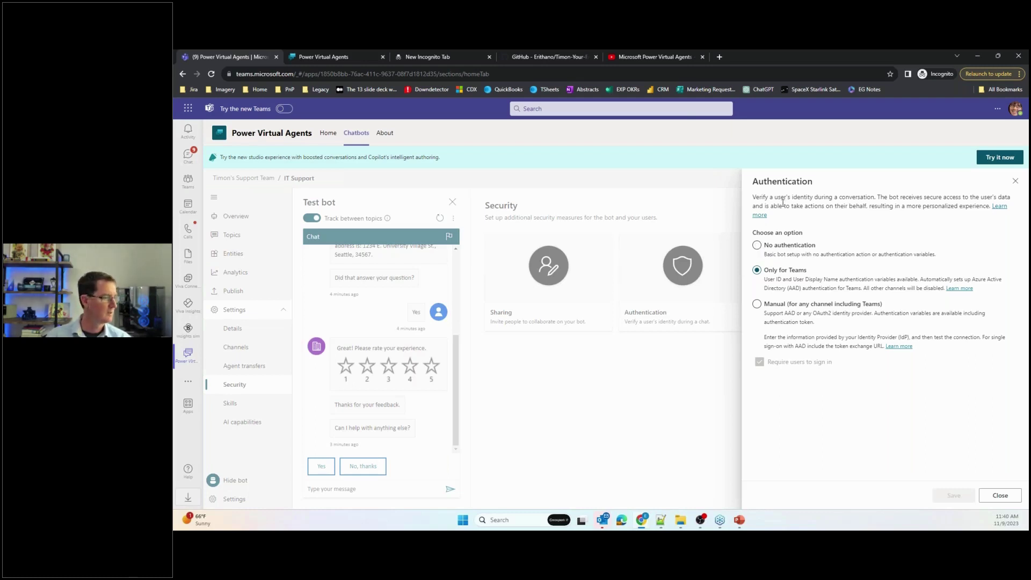
pyautogui.click(1016, 181)
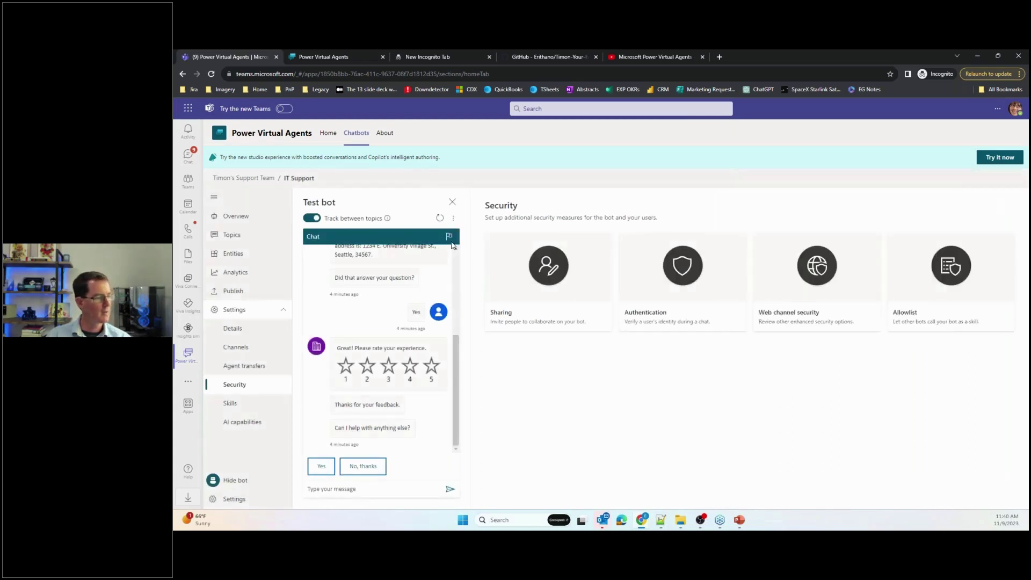
# Step: View the Skills page, then highlight 'Topic suggestions from chat transcripts' on AI capabilities
pyautogui.click(228, 405)
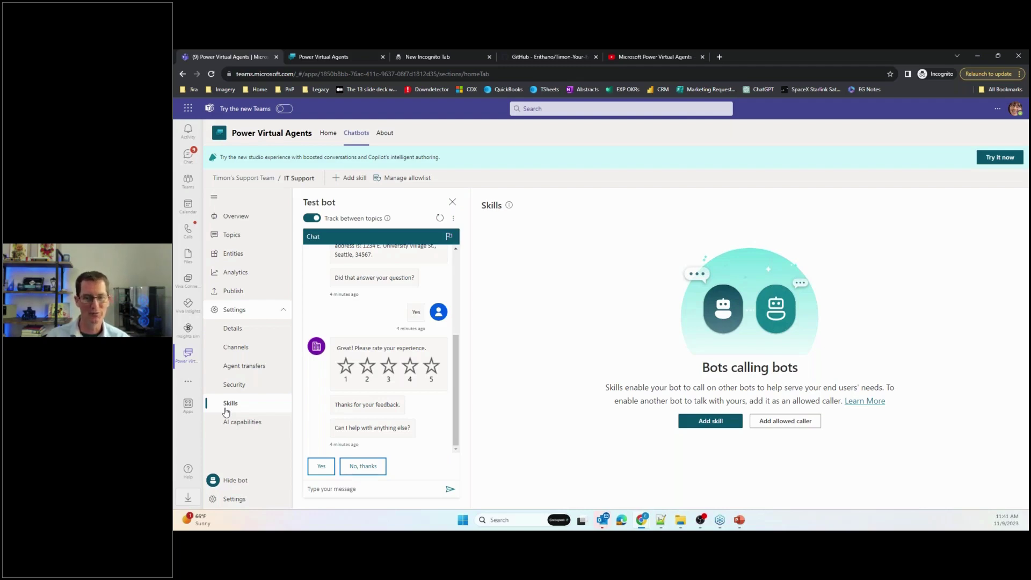
pyautogui.click(245, 424)
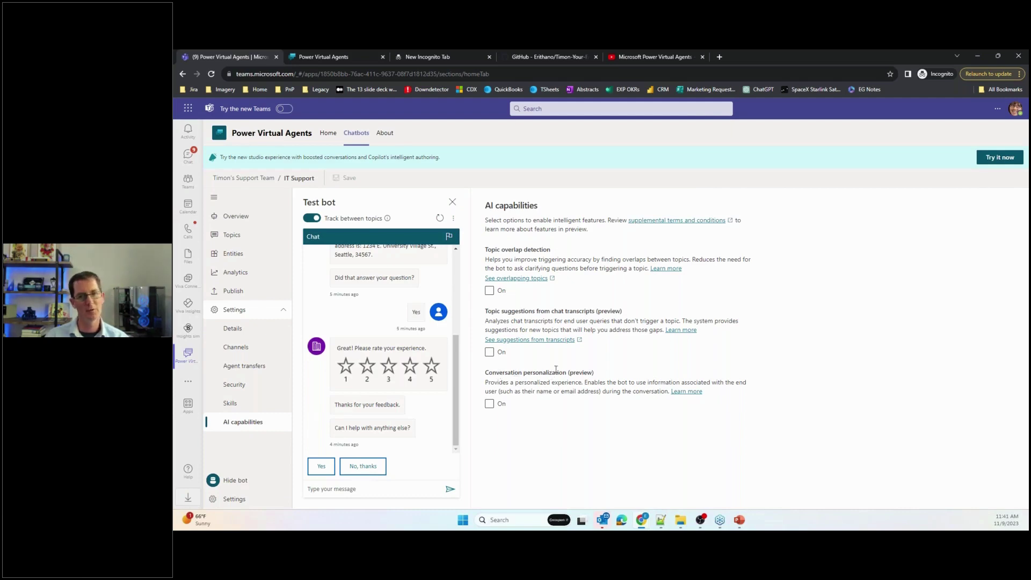
pyautogui.moveTo(593, 311); pyautogui.dragTo(483, 314)
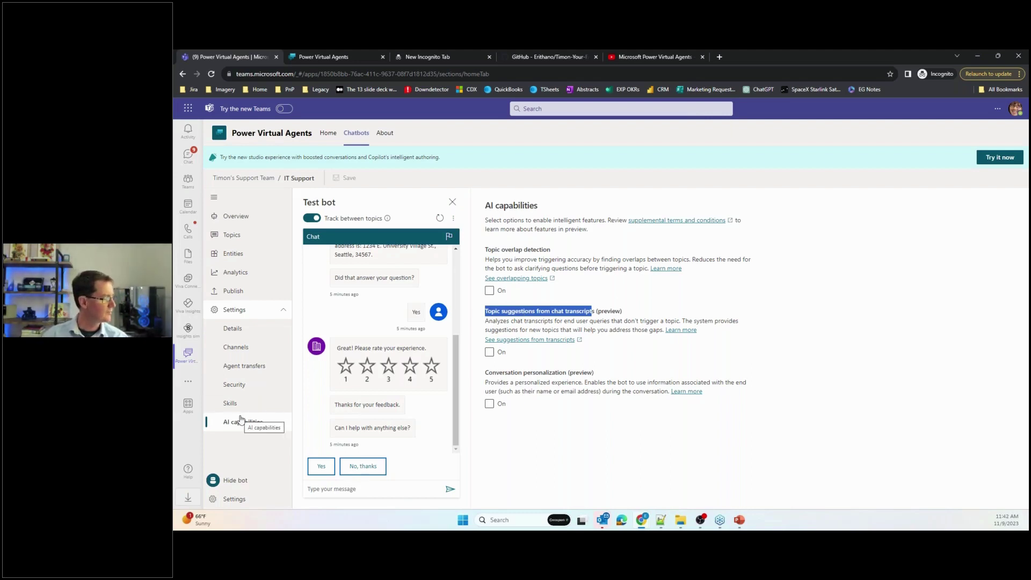
# Step: Find the IT Support bot among the Teams apps and open its chat
pyautogui.click(188, 383)
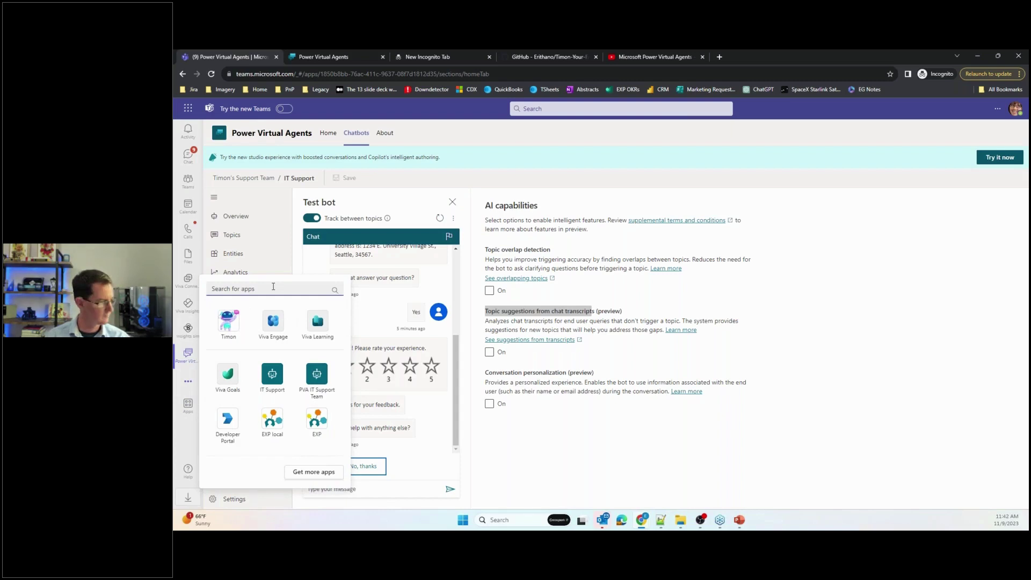
pyautogui.write('IT')
pyautogui.click(225, 321)
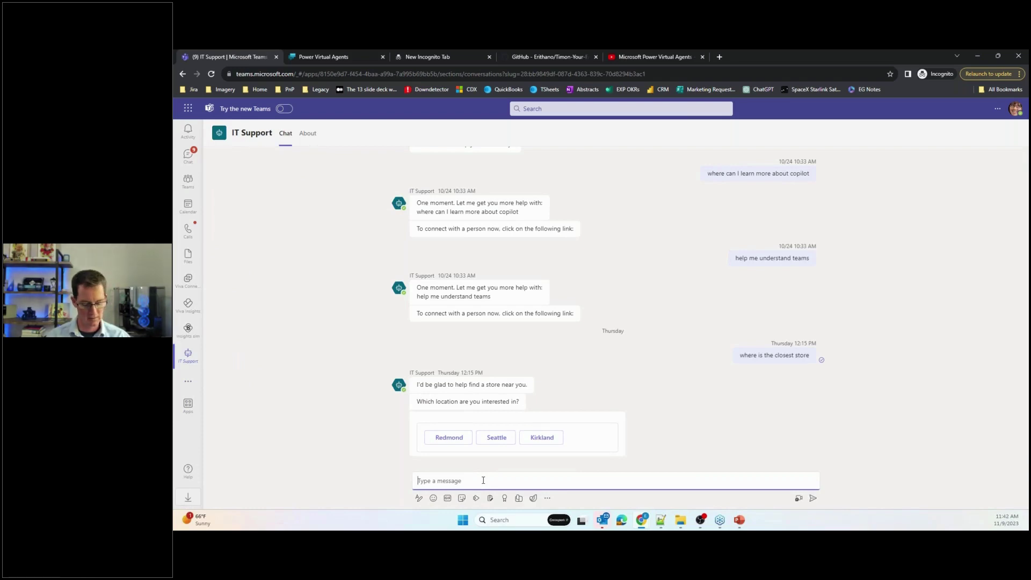
# Step: Ask 'can you help me find a store', choosing Lesson 2 and then Redmond
pyautogui.write('can yo uhelp me find a store')
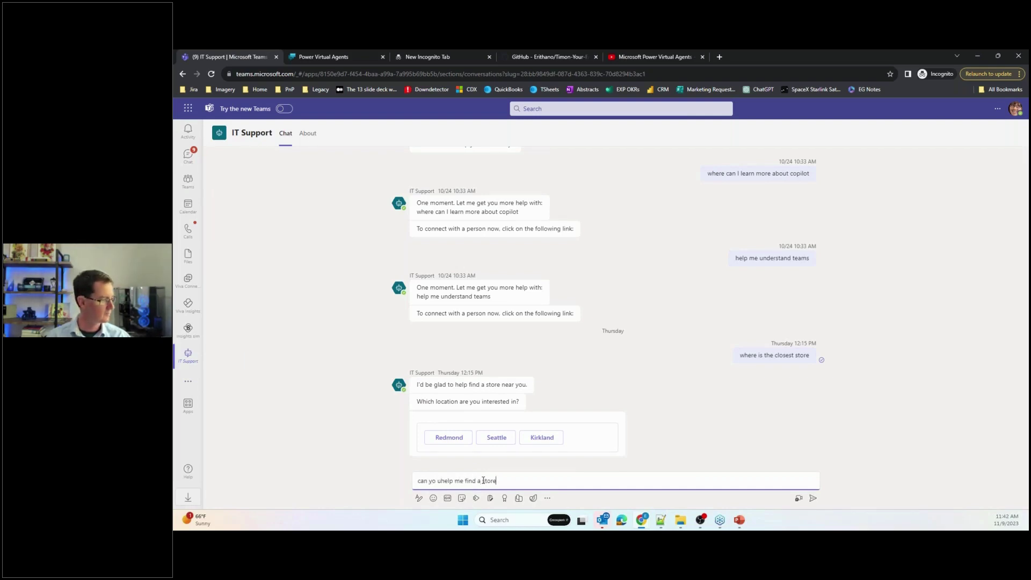
pyautogui.press('Return')
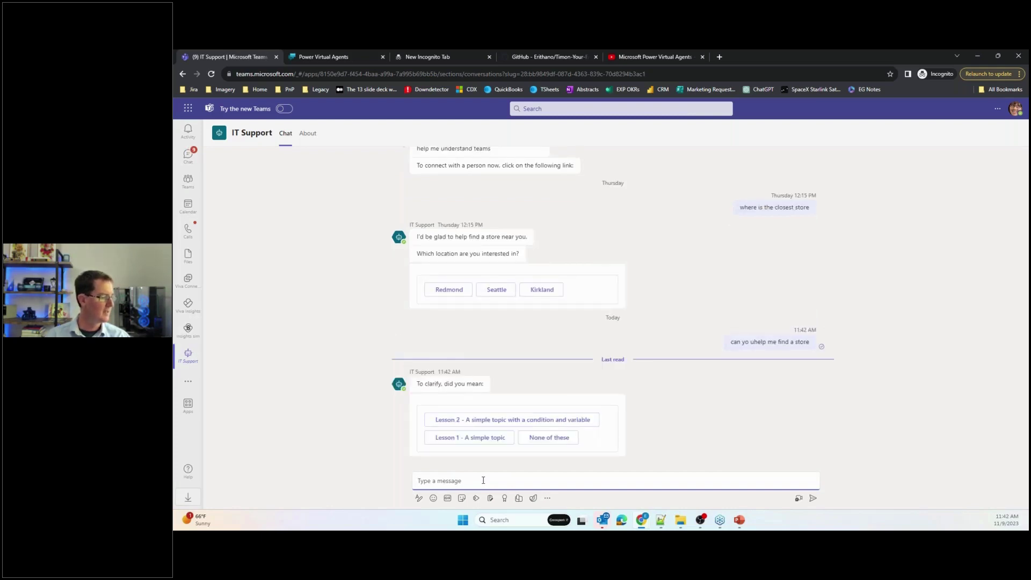
pyautogui.moveTo(772, 347)
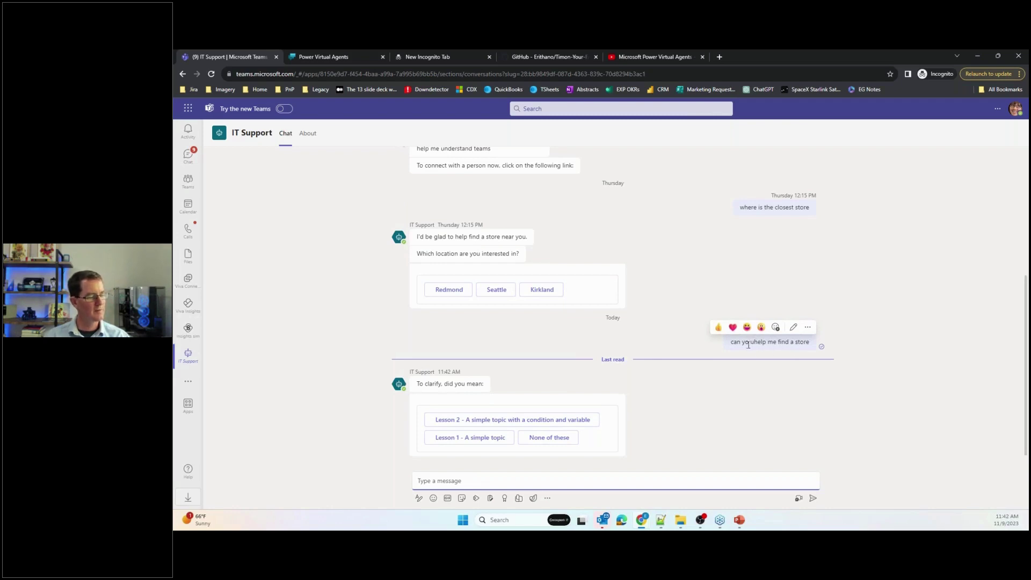
pyautogui.click(490, 424)
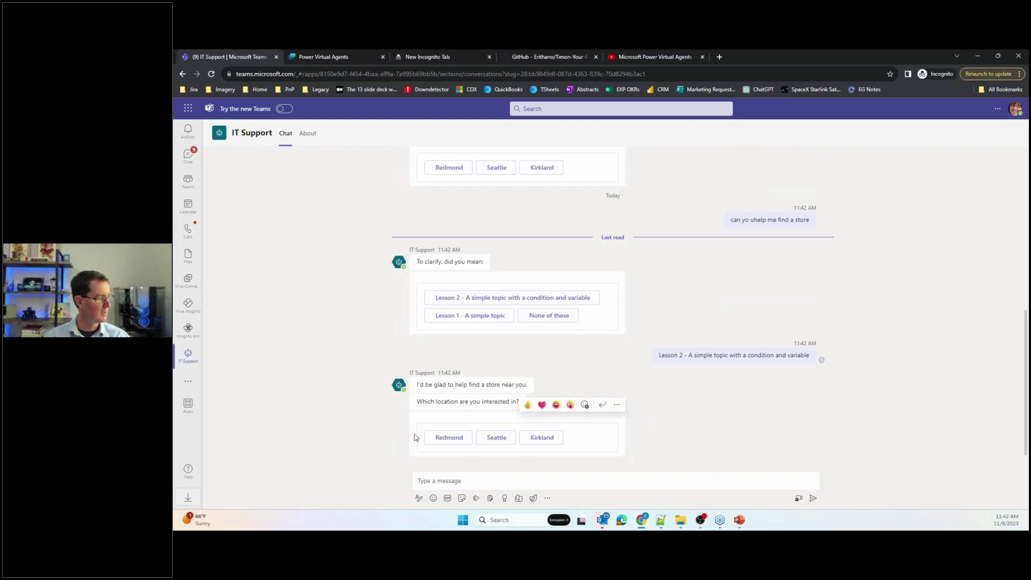
pyautogui.click(445, 438)
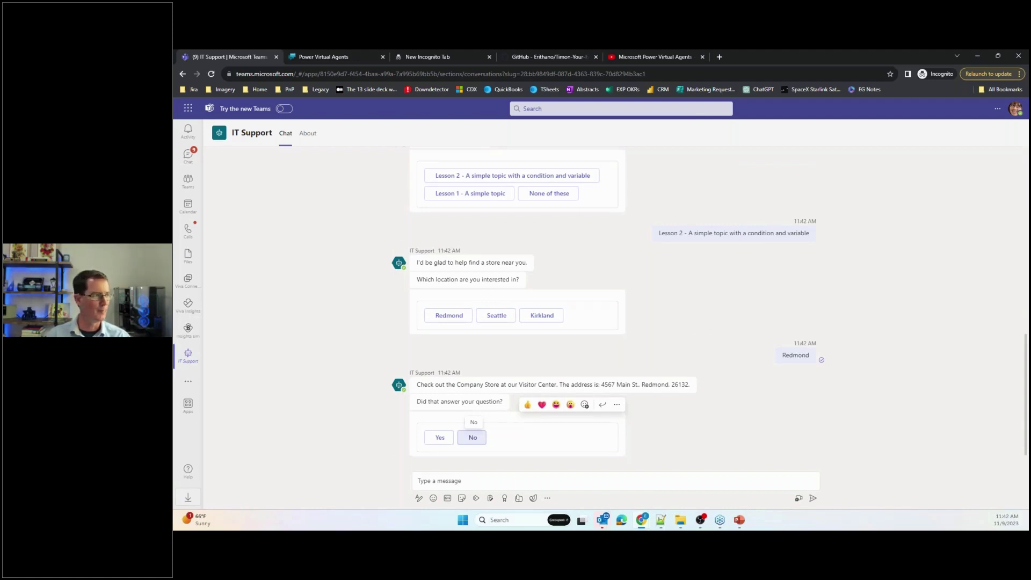
pyautogui.click(339, 56)
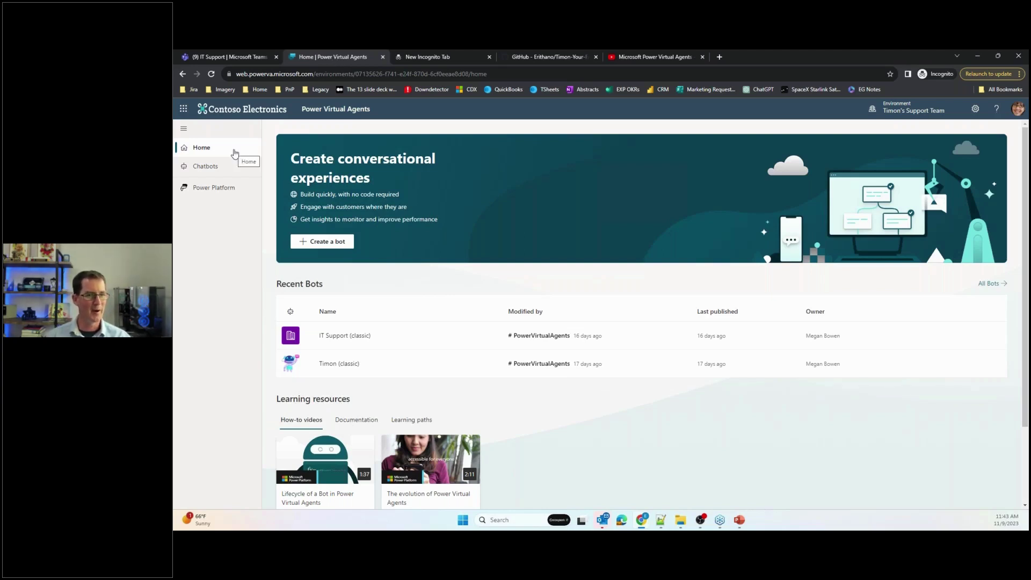
# Step: Open the Environment selector in the Power Virtual Agents header
pyautogui.click(905, 112)
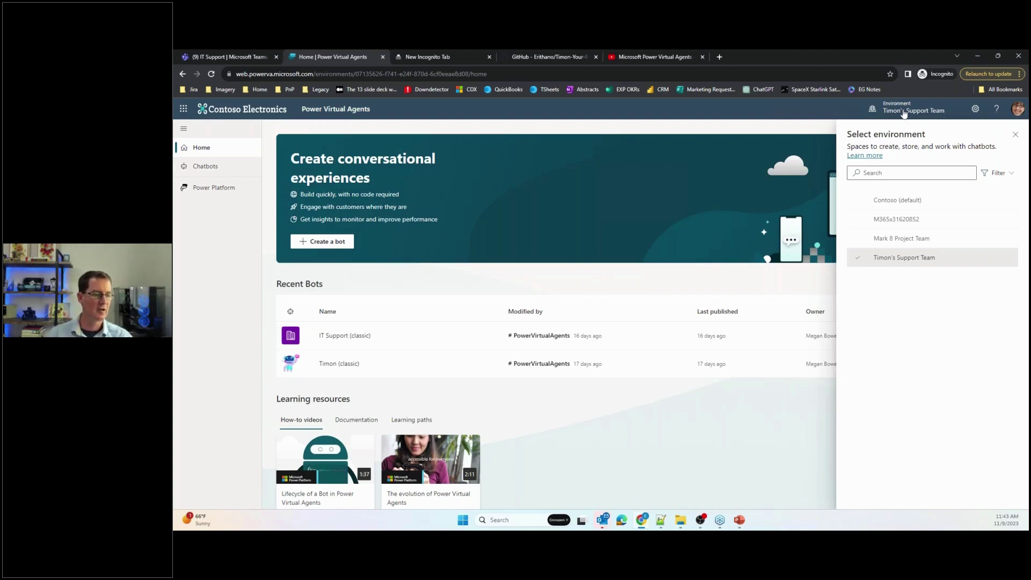
# Step: Look over the environment details in the Select environment panel, then close it
pyautogui.moveTo(911, 241)
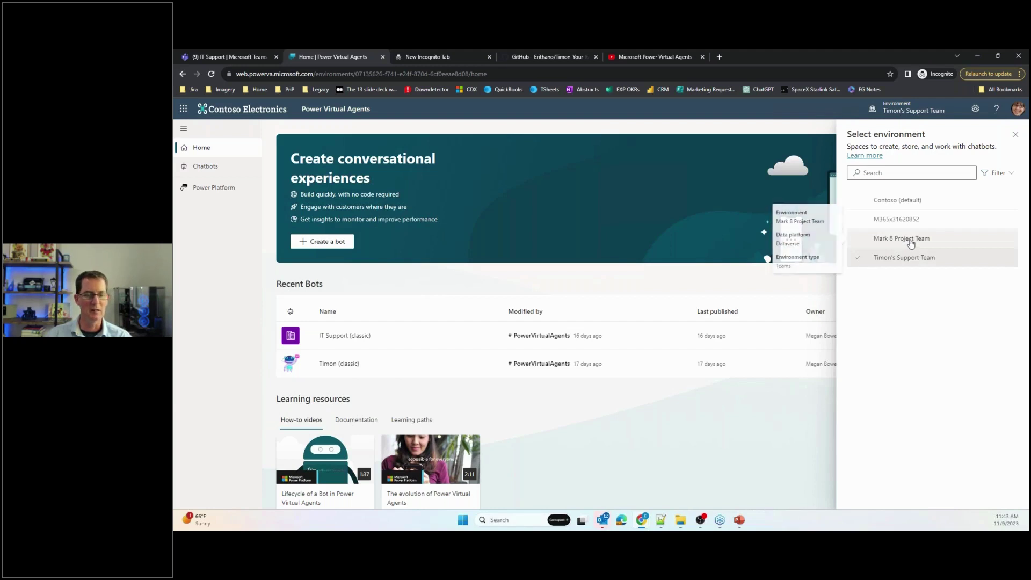
pyautogui.moveTo(928, 256)
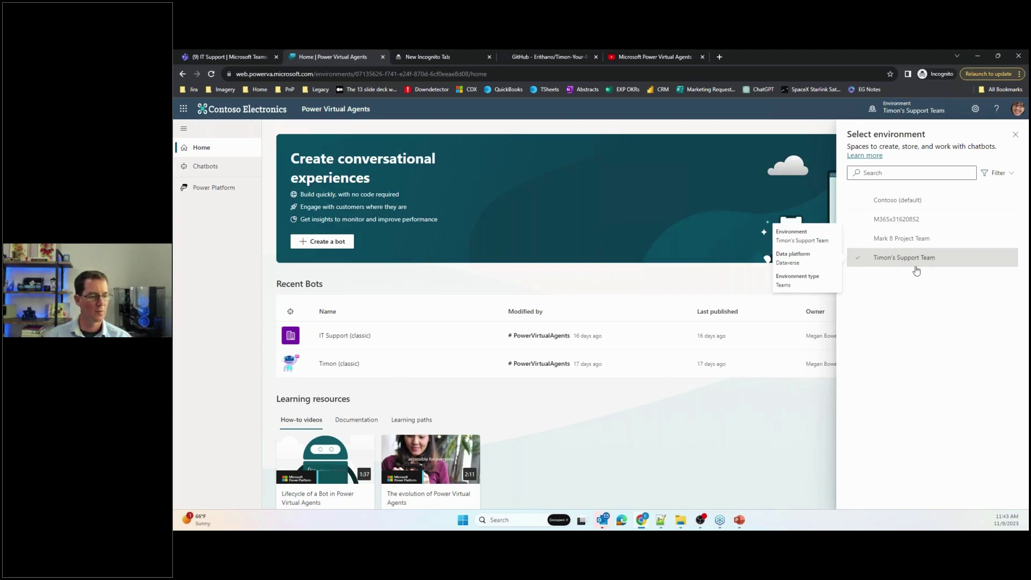
pyautogui.click(1016, 135)
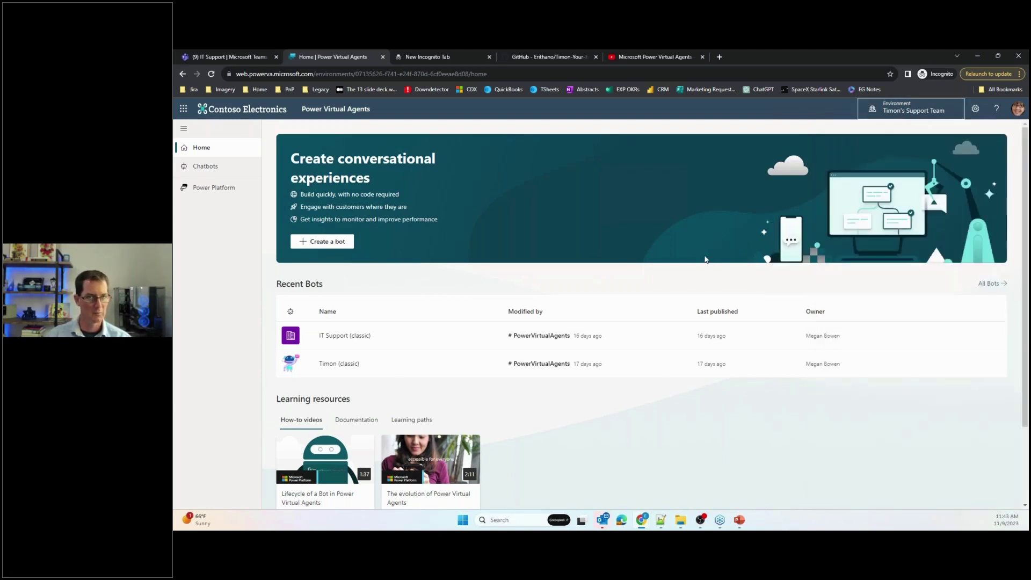
# Step: Open the IT Support (classic) bot and go to its Settings > Agent transfers page
pyautogui.click(205, 166)
pyautogui.click(390, 236)
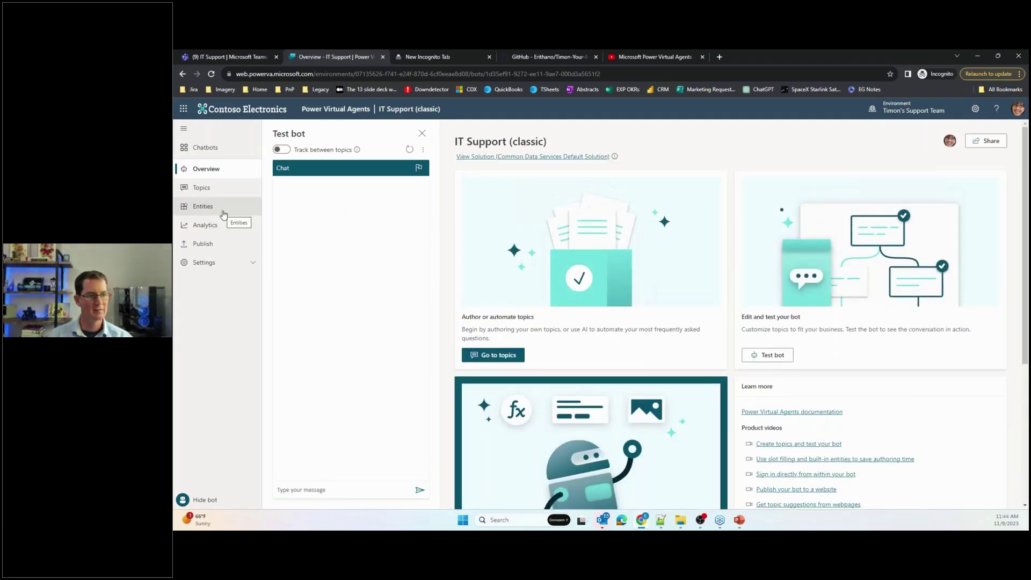
pyautogui.click(218, 189)
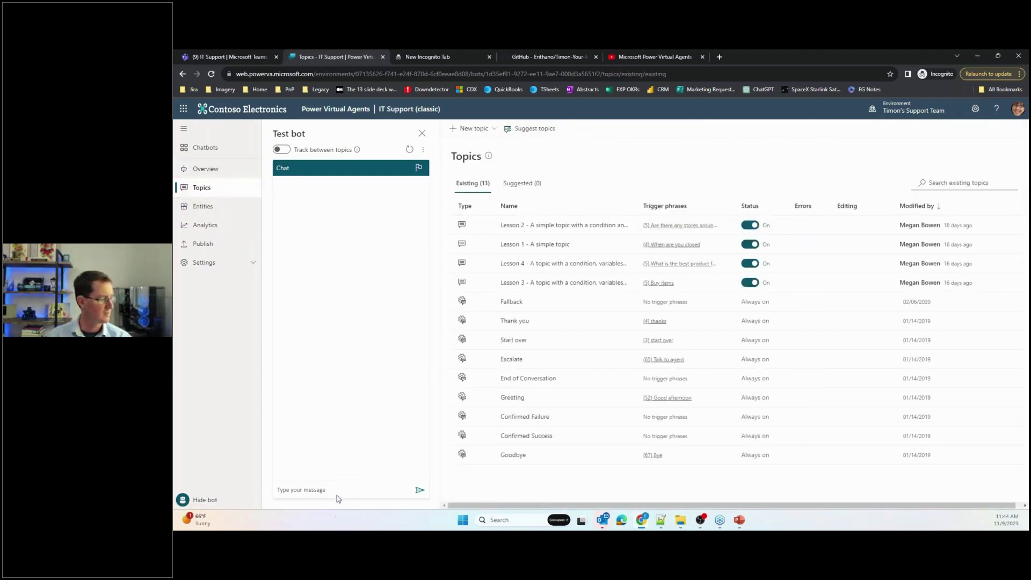
pyautogui.click(235, 264)
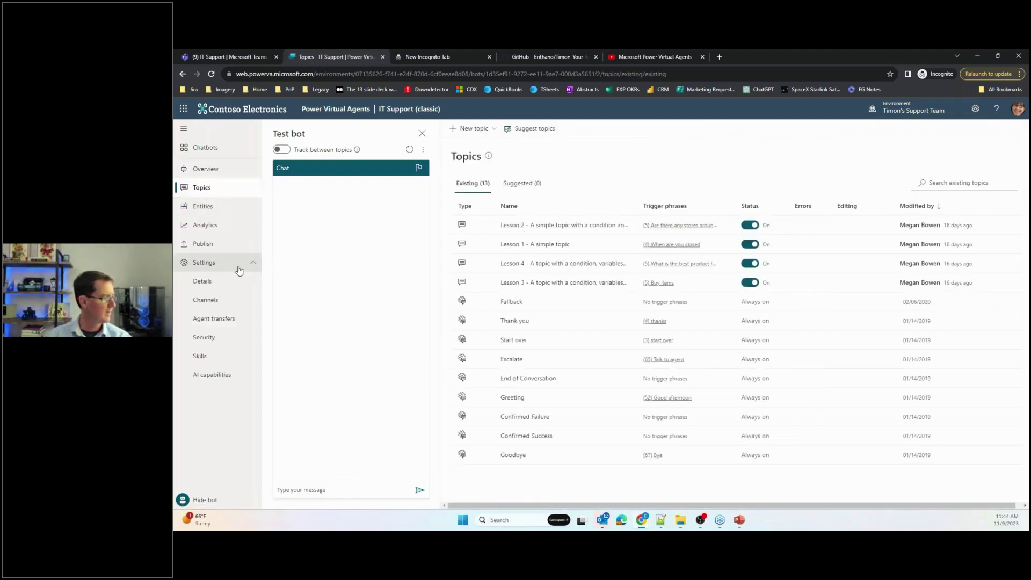
pyautogui.click(227, 375)
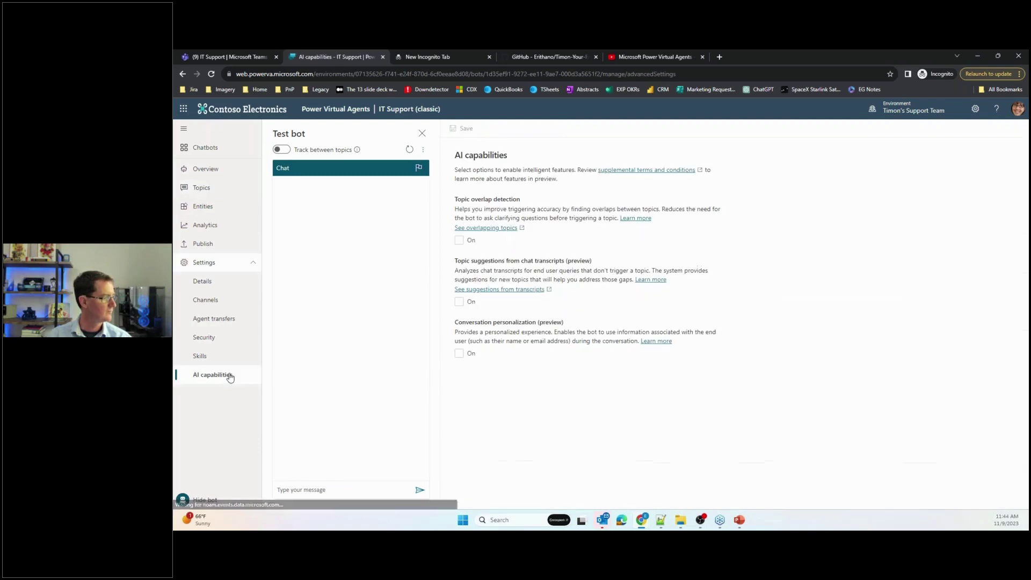
pyautogui.click(228, 319)
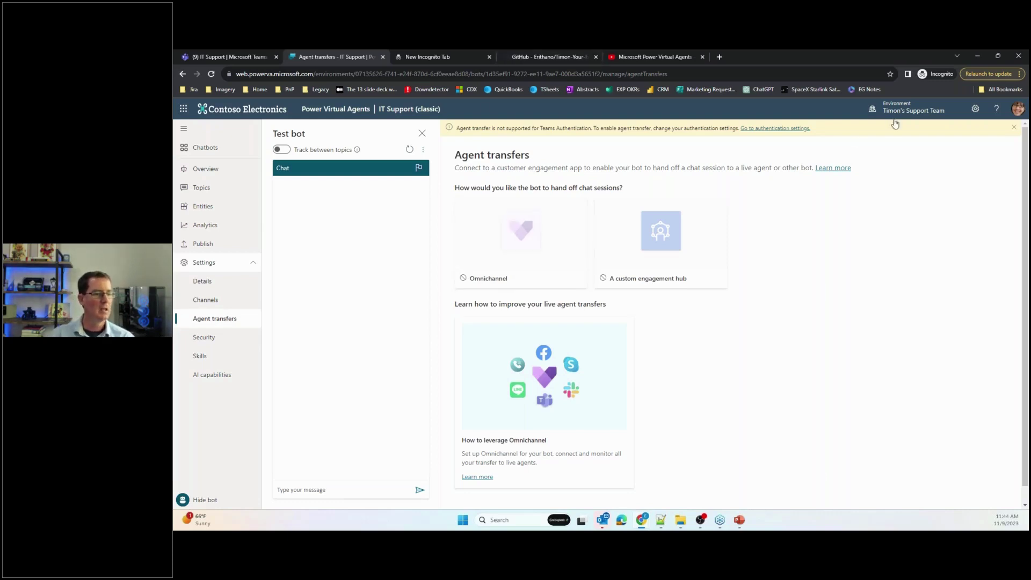
# Step: Select Contoso (default) from the environment list
pyautogui.click(907, 107)
pyautogui.click(892, 200)
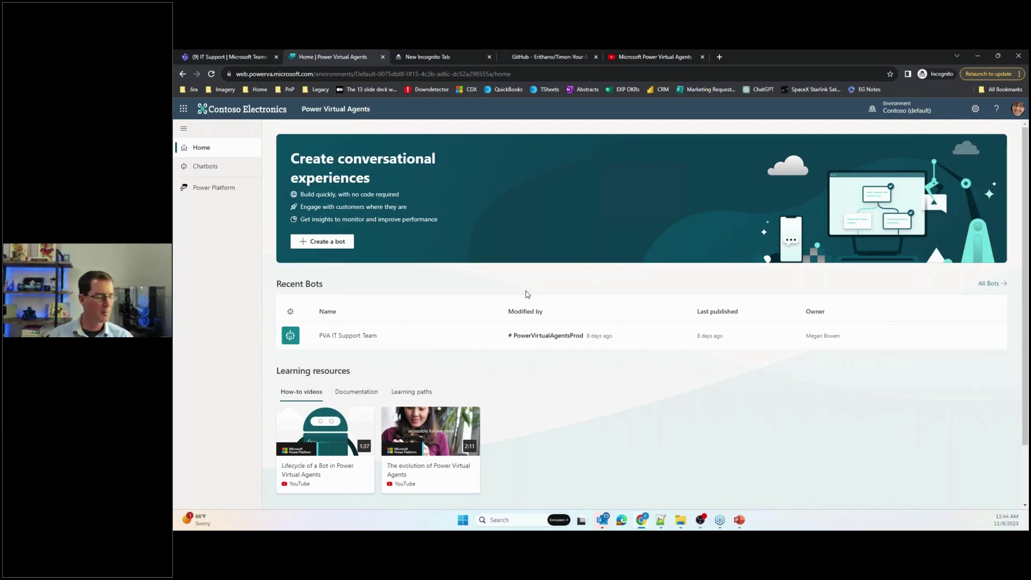
# Step: Open the PVA IT Support Team bot's AI capabilities and review the SharePoint generative answers section
pyautogui.click(218, 167)
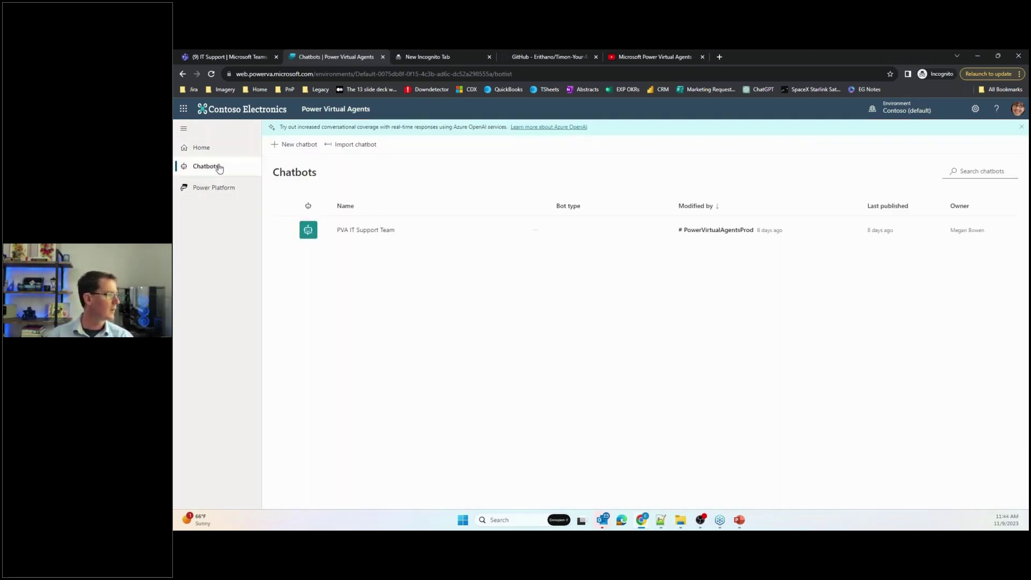
pyautogui.click(365, 232)
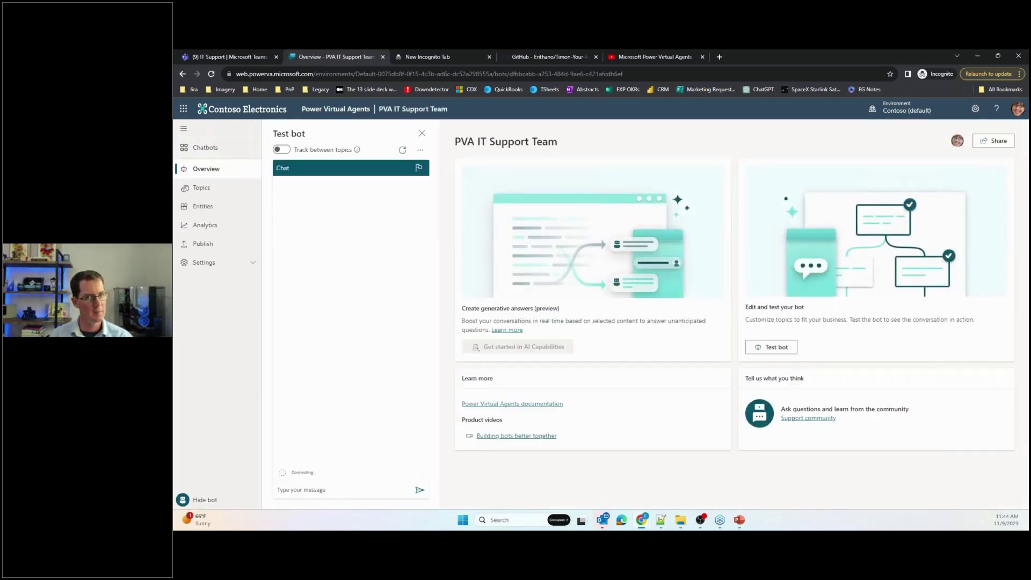
pyautogui.click(224, 264)
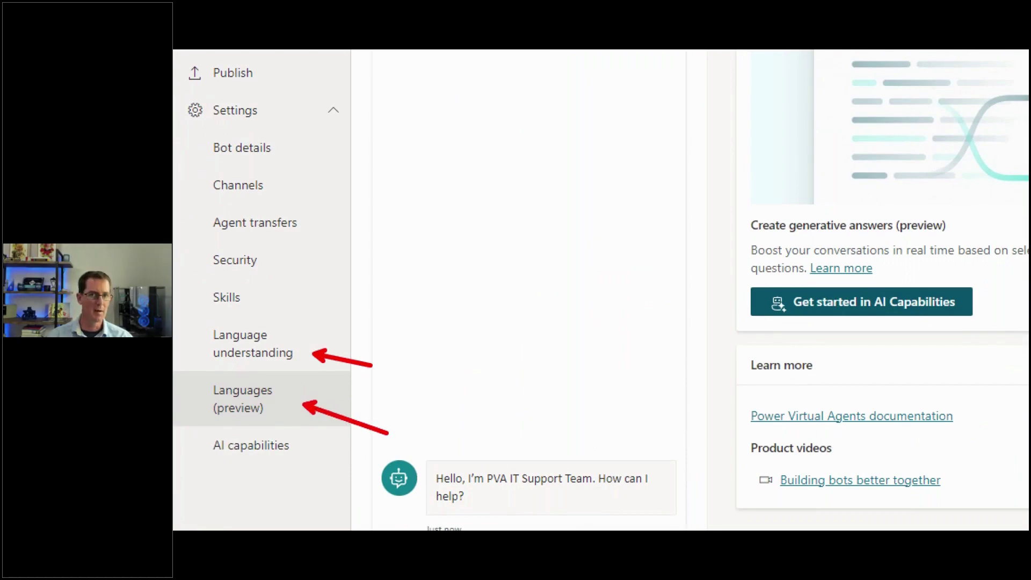
pyautogui.click(251, 445)
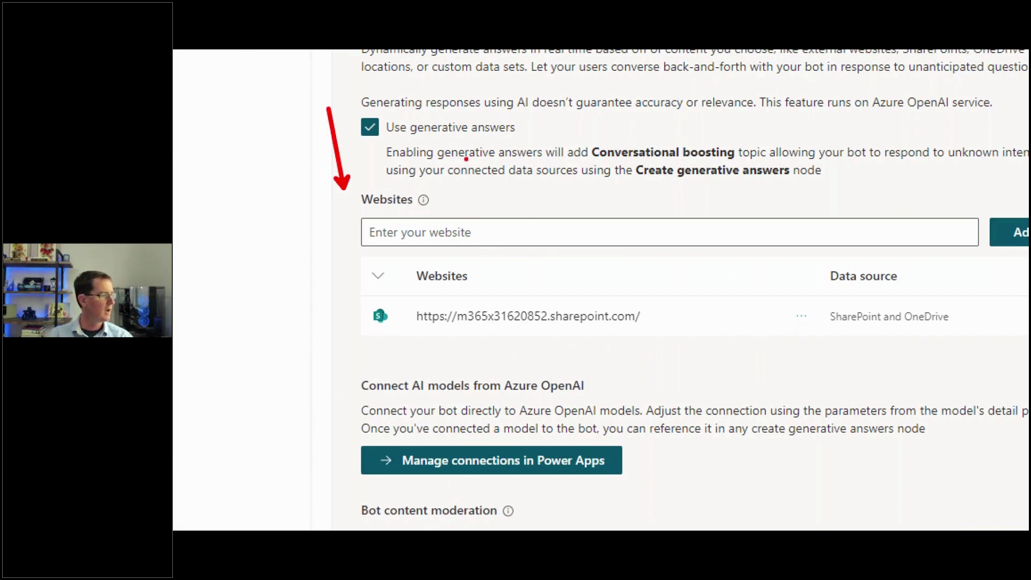
pyautogui.moveTo(403, 289); pyautogui.dragTo(688, 333)
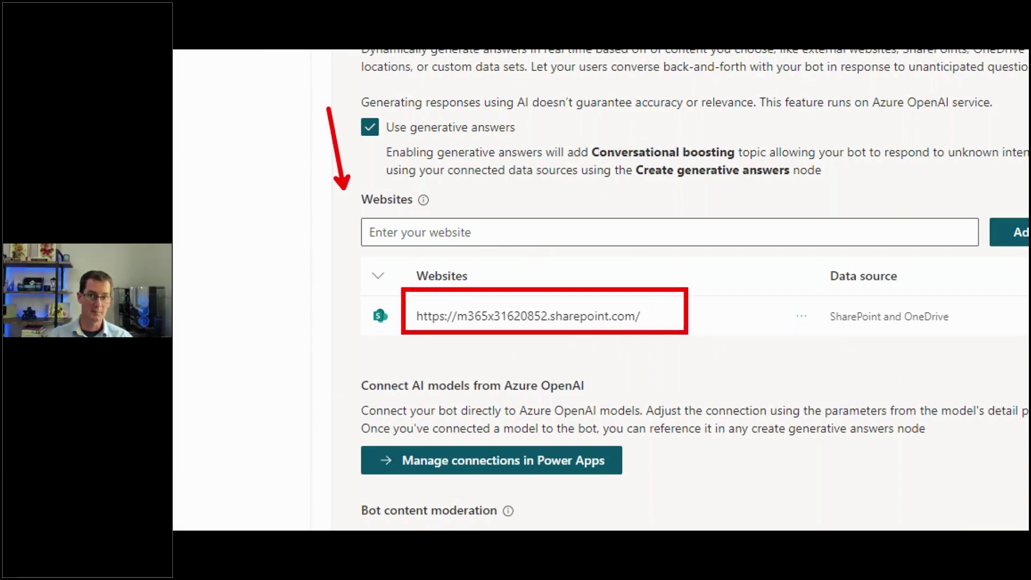
pyautogui.press('Escape')
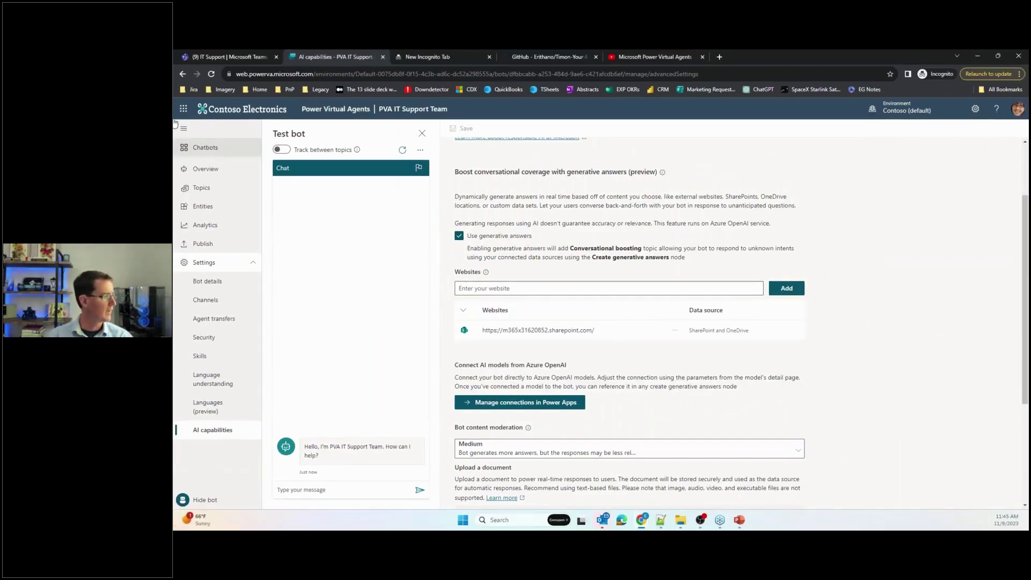
# Step: Turn on topic tracking and ask the test bot 'what is the mark 8 project?'
pyautogui.click(201, 188)
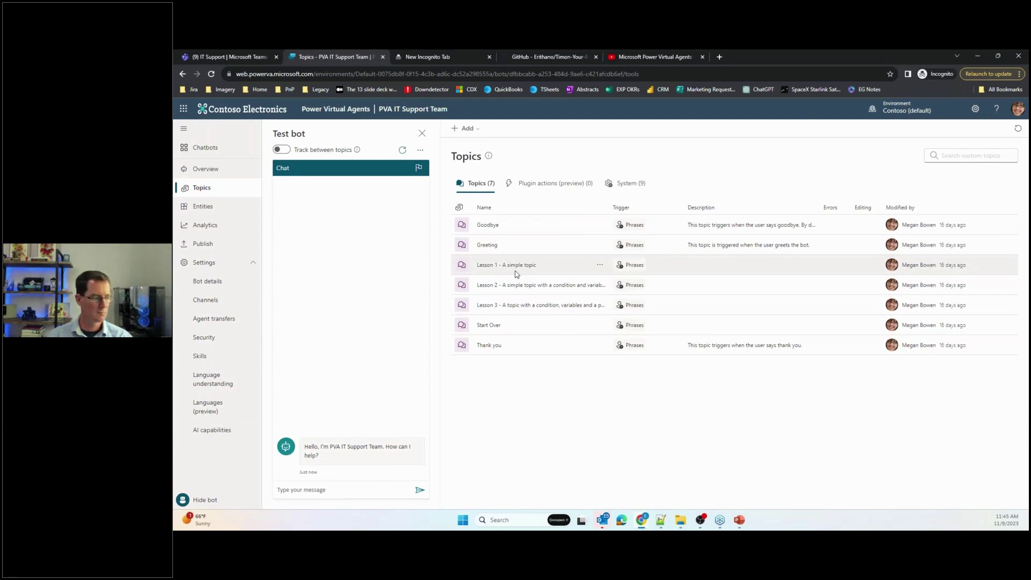
pyautogui.click(281, 149)
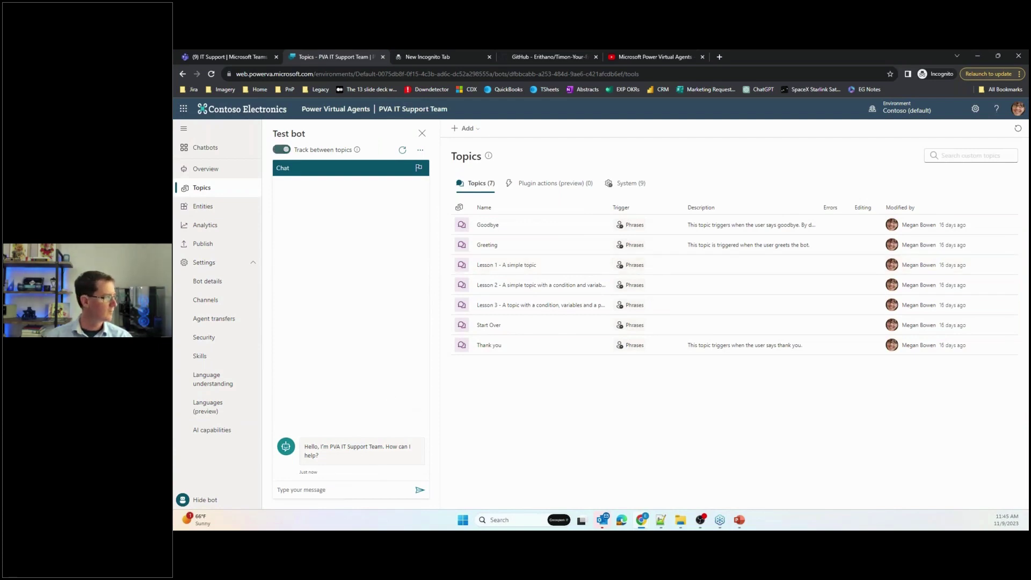
pyautogui.click(324, 490)
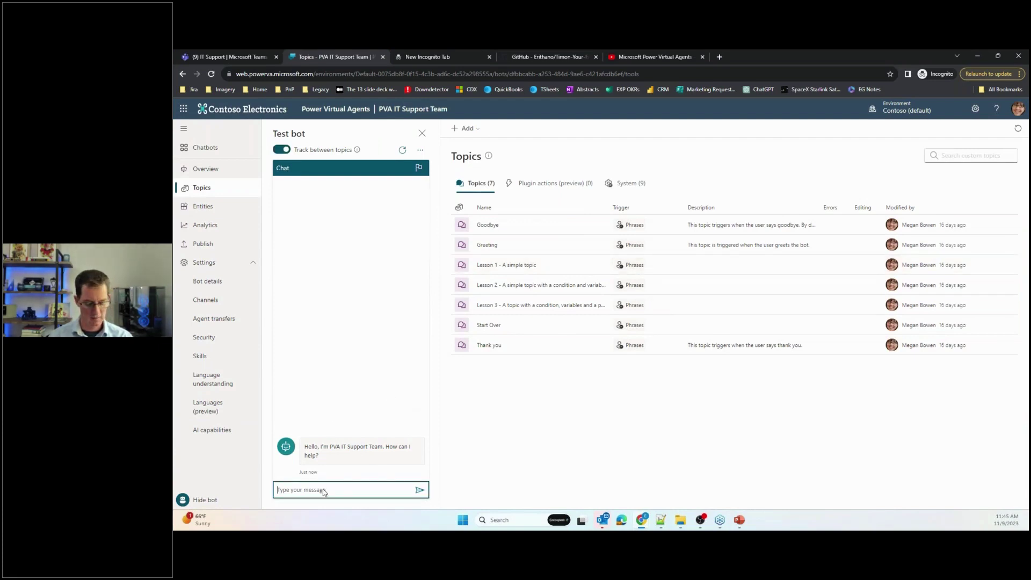
pyautogui.write('what is the mark')
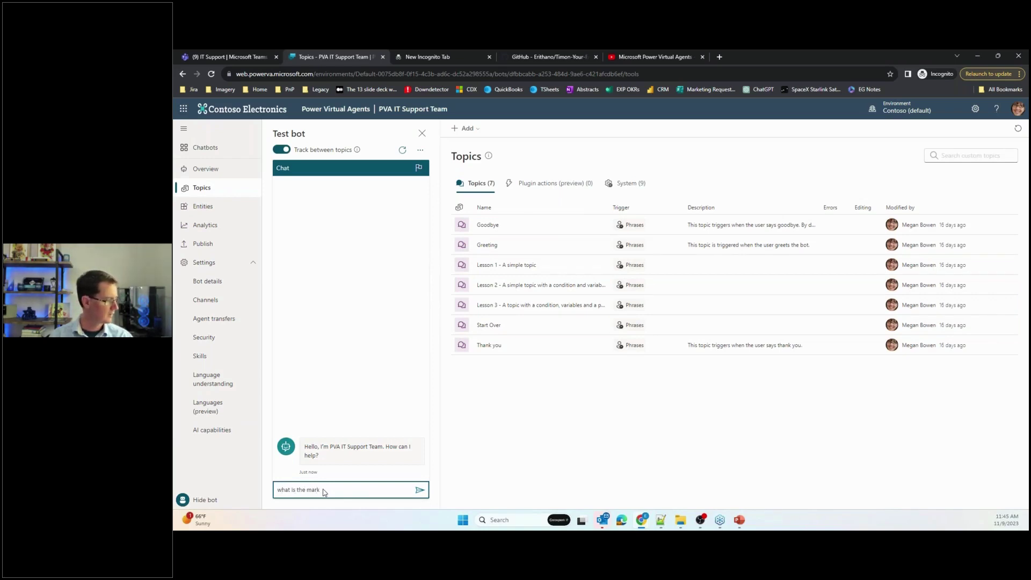
pyautogui.write(' 8 project?')
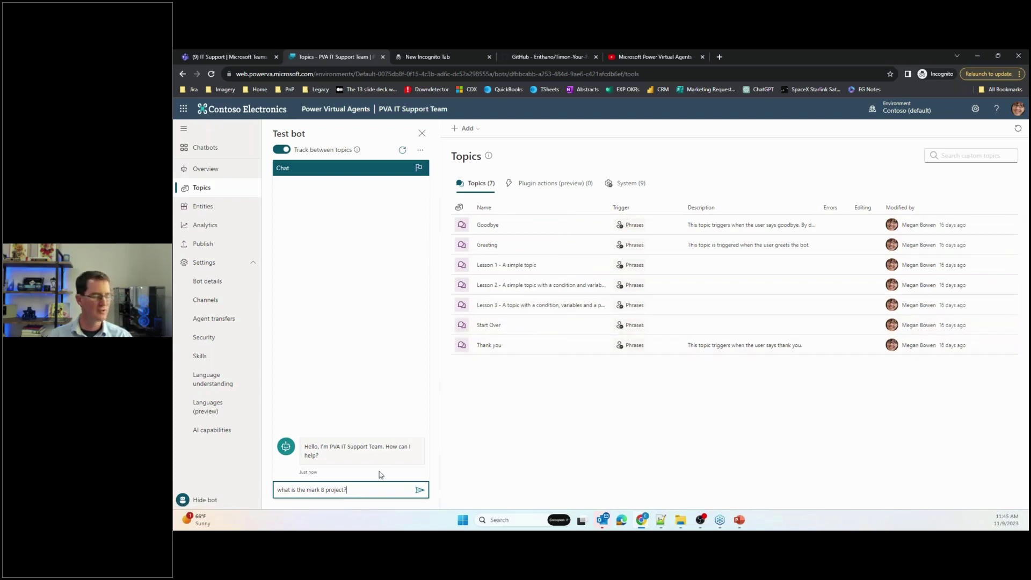
pyautogui.click(420, 491)
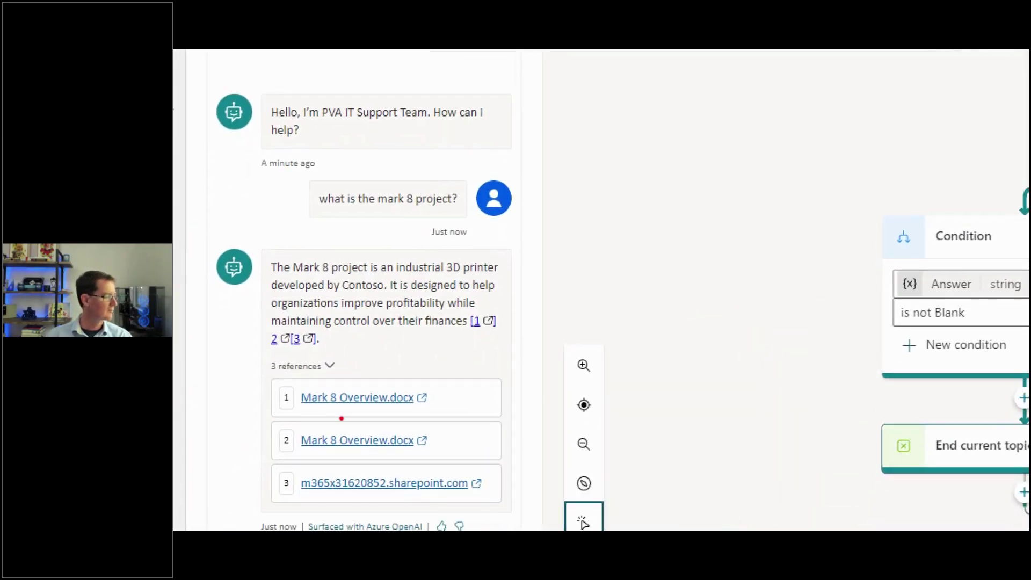
# Step: Scroll around the topic canvas, then open the bot's Channels settings page
pyautogui.moveTo(261, 373)
pyautogui.mouseDown()
pyautogui.moveTo(502, 472)
pyautogui.moveTo(520, 503)
pyautogui.mouseUp()
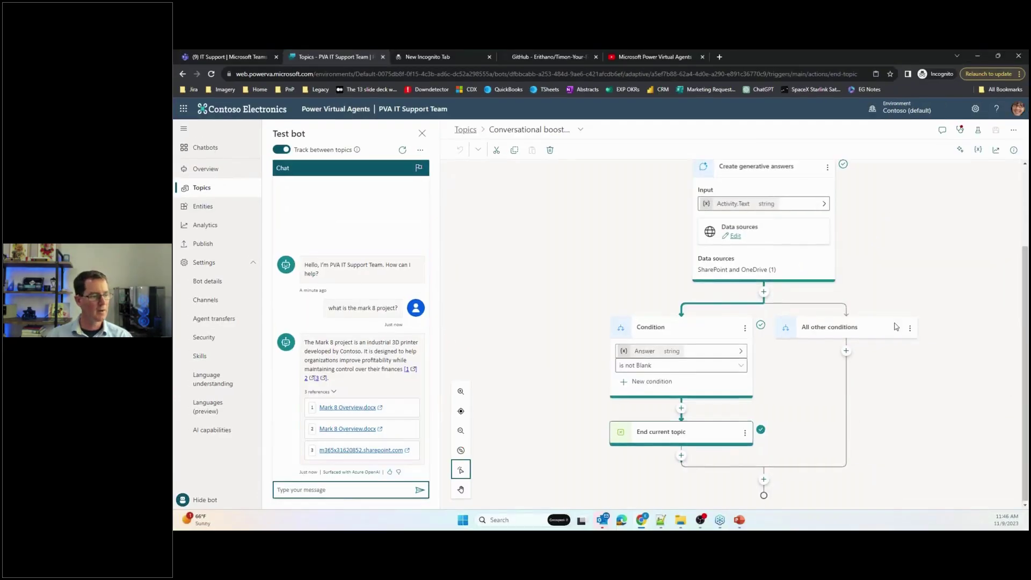
pyautogui.scroll(2, 896, 326)
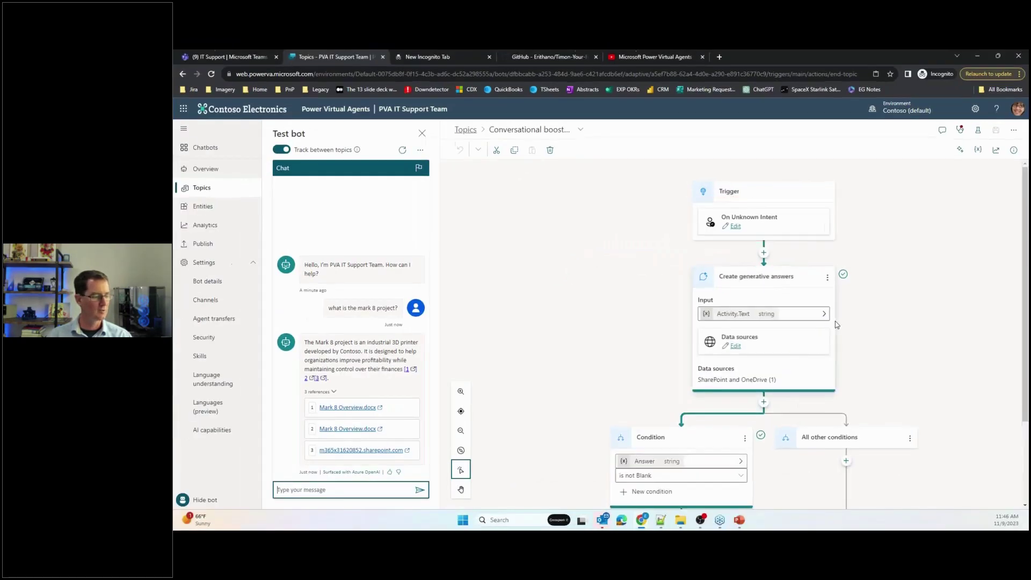
pyautogui.scroll(-2, 836, 325)
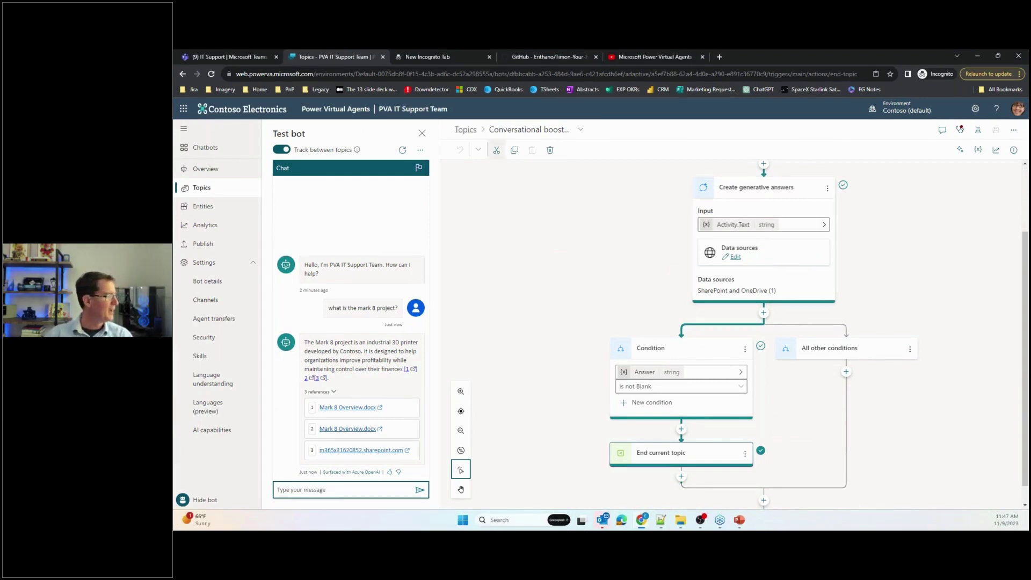
pyautogui.click(217, 302)
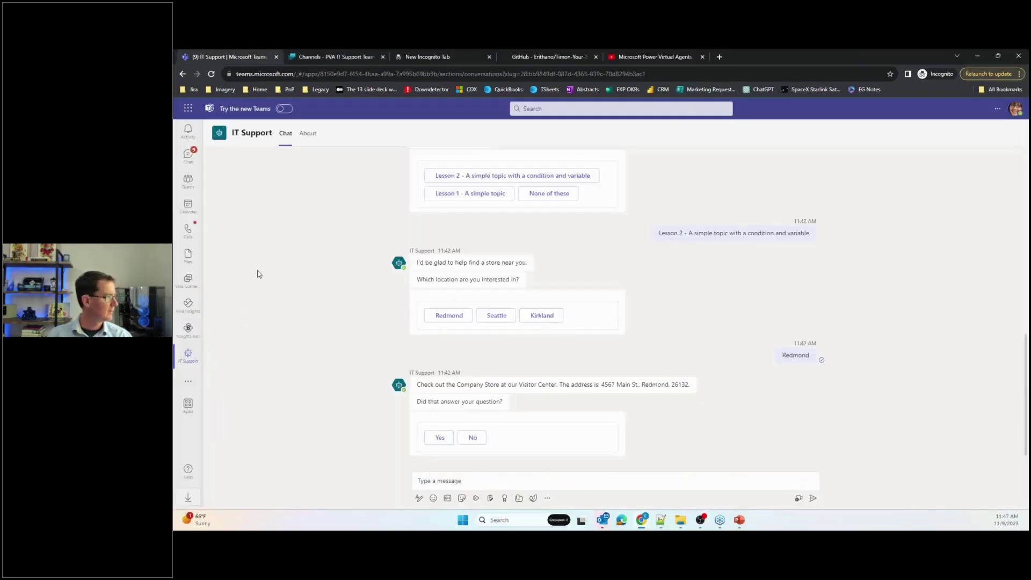
# Step: Search the Teams apps for 'pva' and open the PVA IT Support Team chat
pyautogui.click(188, 381)
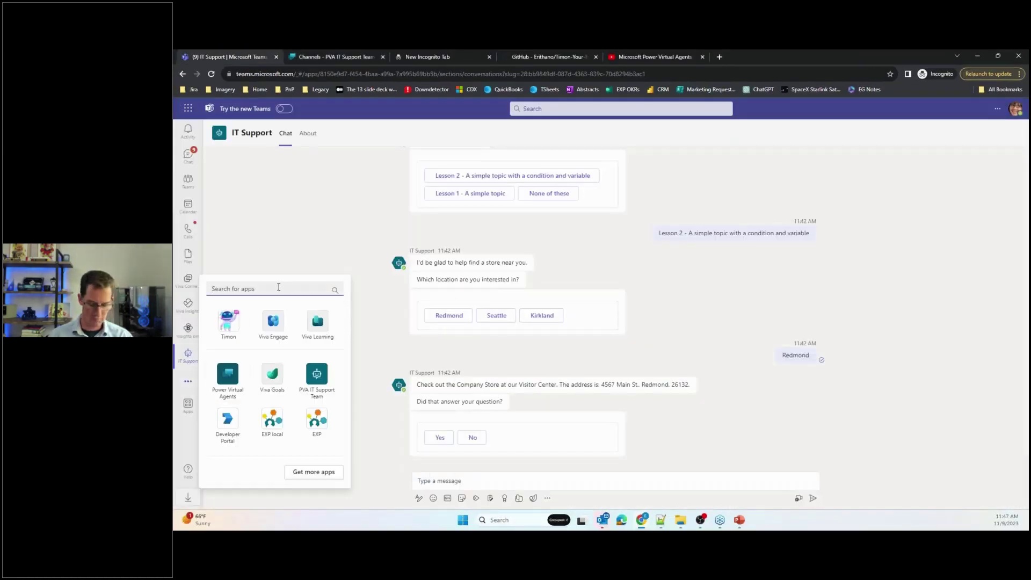
pyautogui.click(278, 288)
pyautogui.write('pva')
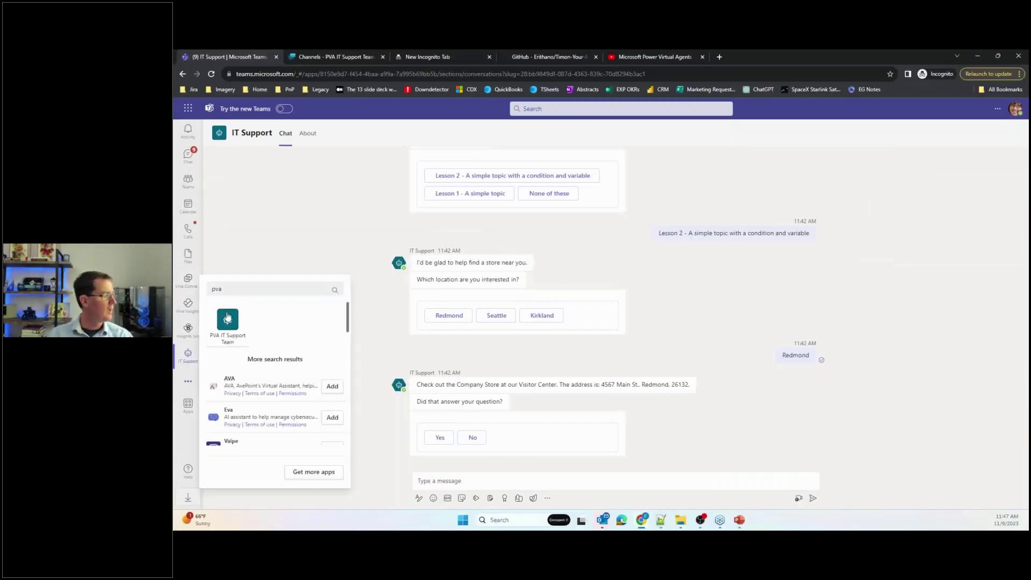
pyautogui.click(256, 326)
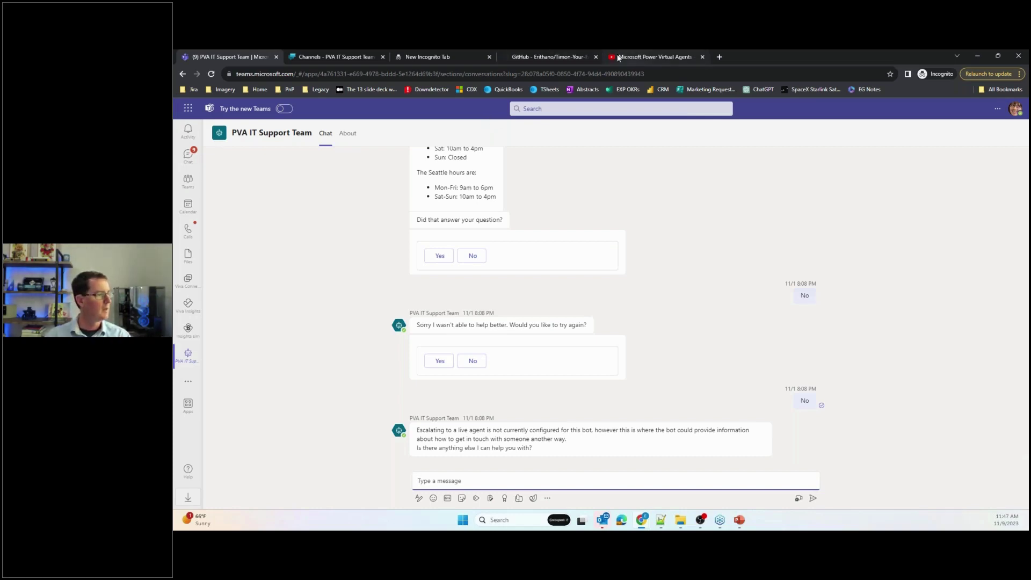
# Step: Load aka.ms/timon in the incognito tab
pyautogui.click(452, 56)
pyautogui.click(409, 75)
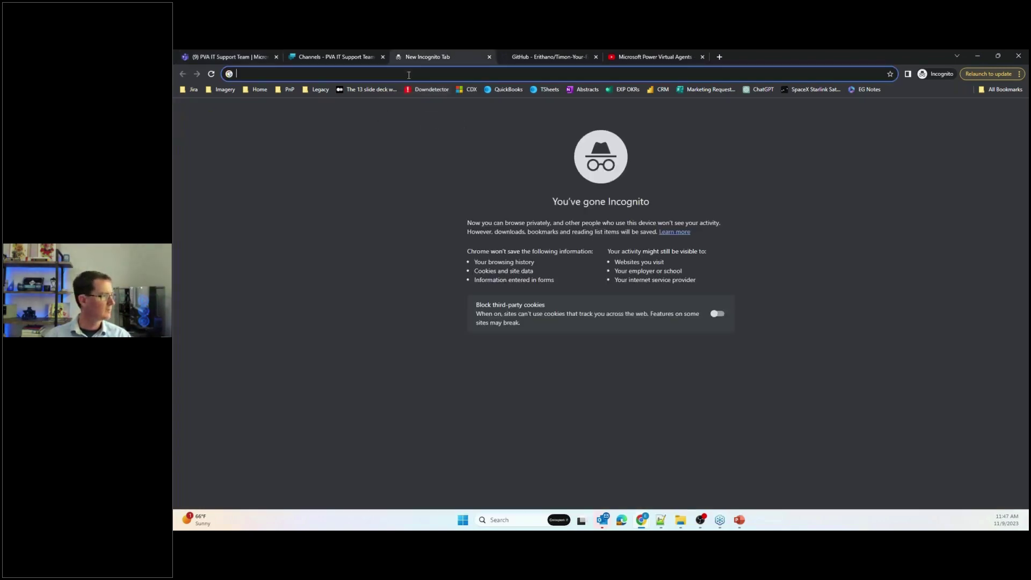
pyautogui.write('ms/timon')
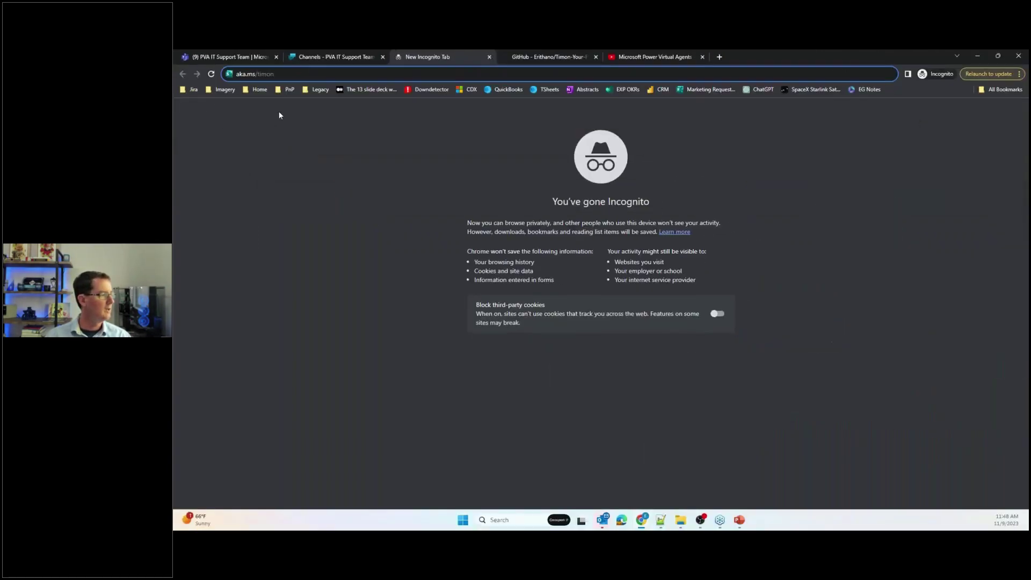
pyautogui.press('Return')
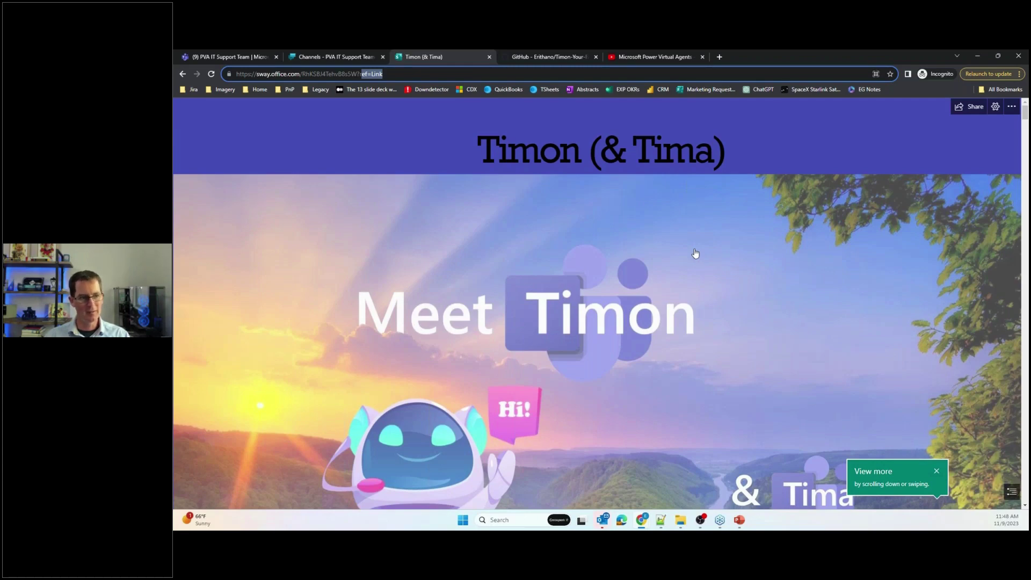
# Step: Scroll through the Timon (& Tima) Sway introduction, then bring up the Timon GitHub repository
pyautogui.scroll(-4, 695, 253)
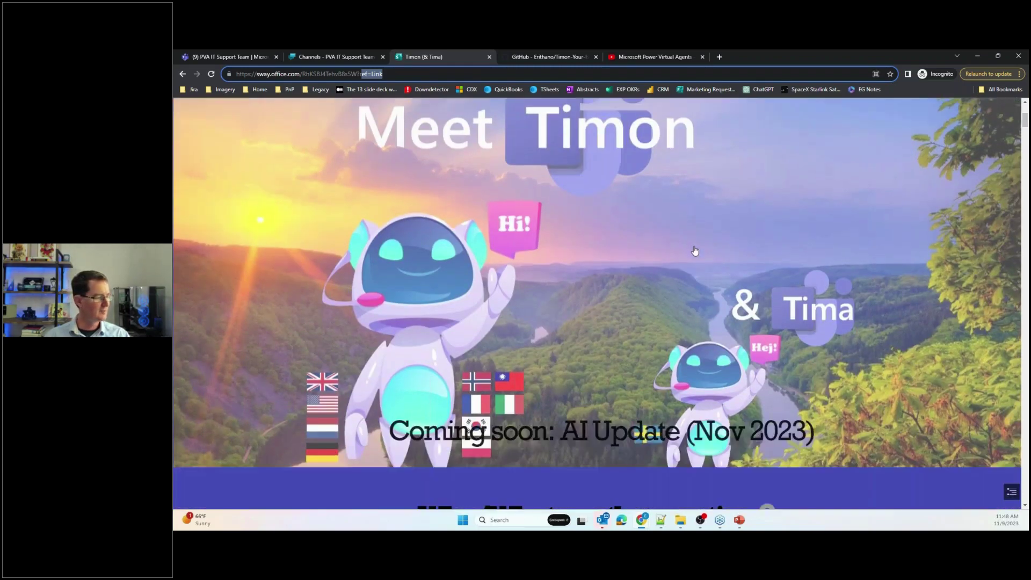
pyautogui.scroll(-1, 695, 251)
pyautogui.scroll(-1, 695, 251)
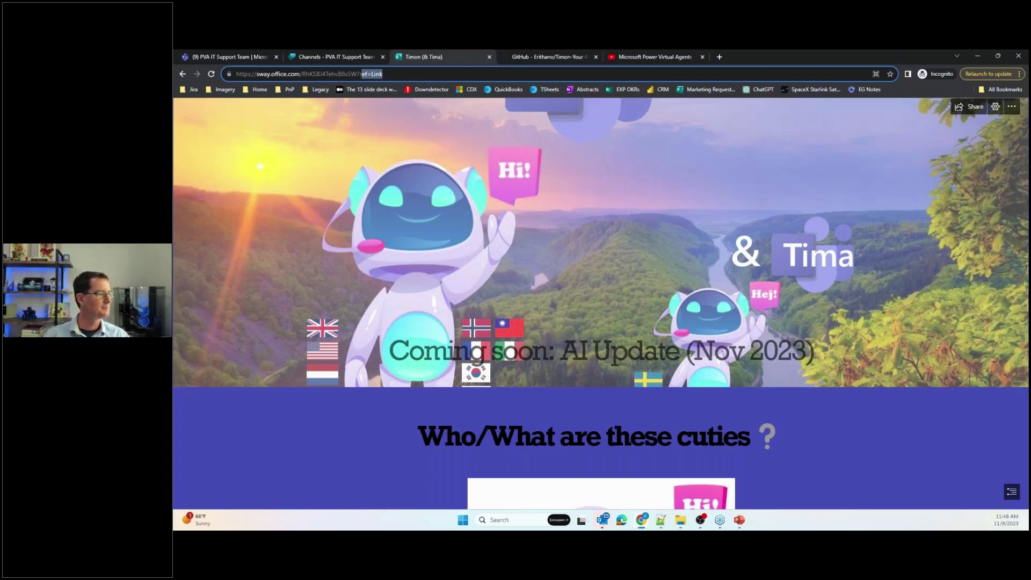
pyautogui.click(555, 55)
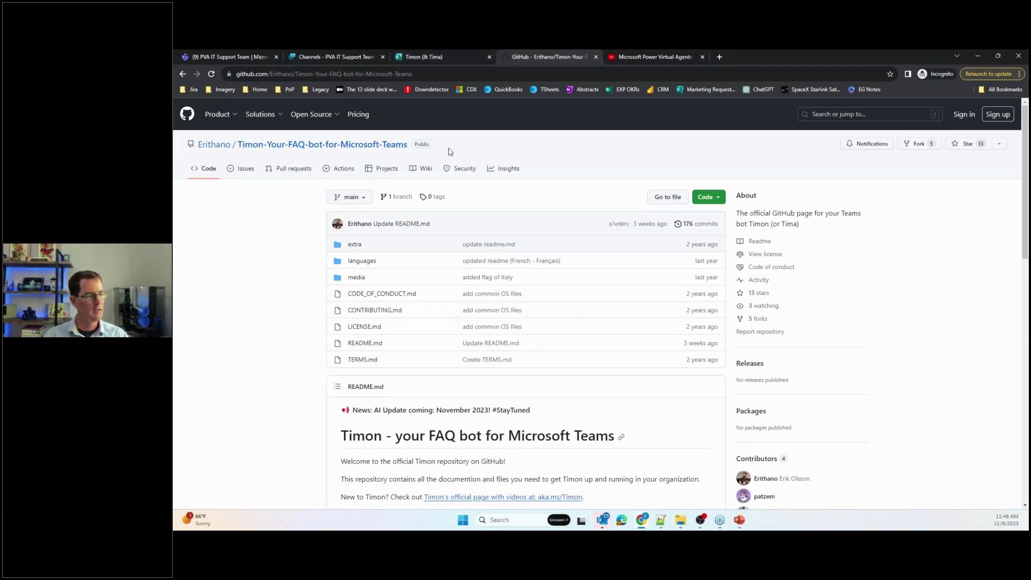
# Step: Skim the Timon README down to 'Meet Timon', then go back to the Teams bot chat
pyautogui.scroll(-4, 482, 242)
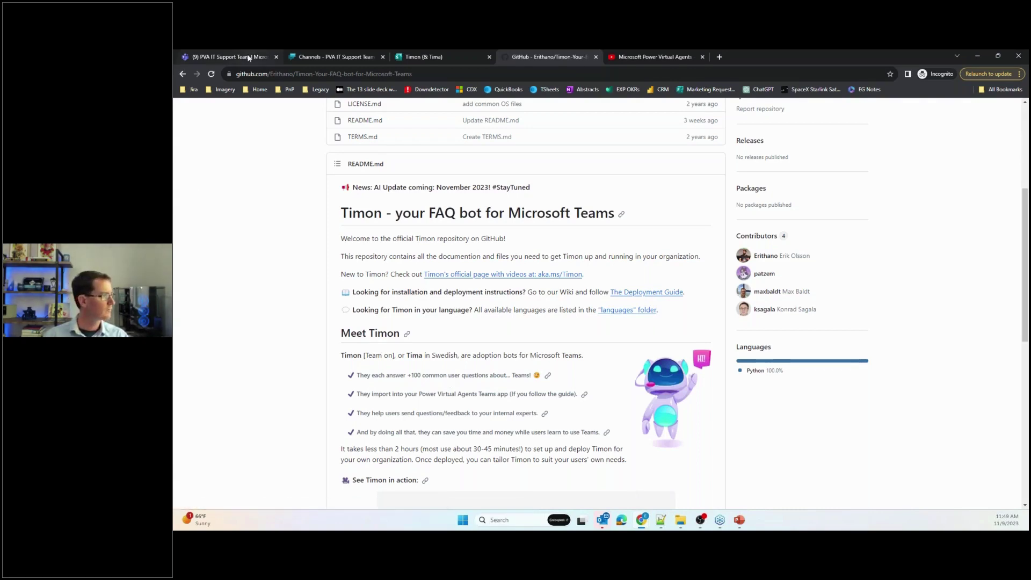
pyautogui.click(231, 57)
# Step: Ask the Timon bot 'what is shifts' and receive its Shifts in Teams overview
pyautogui.click(188, 381)
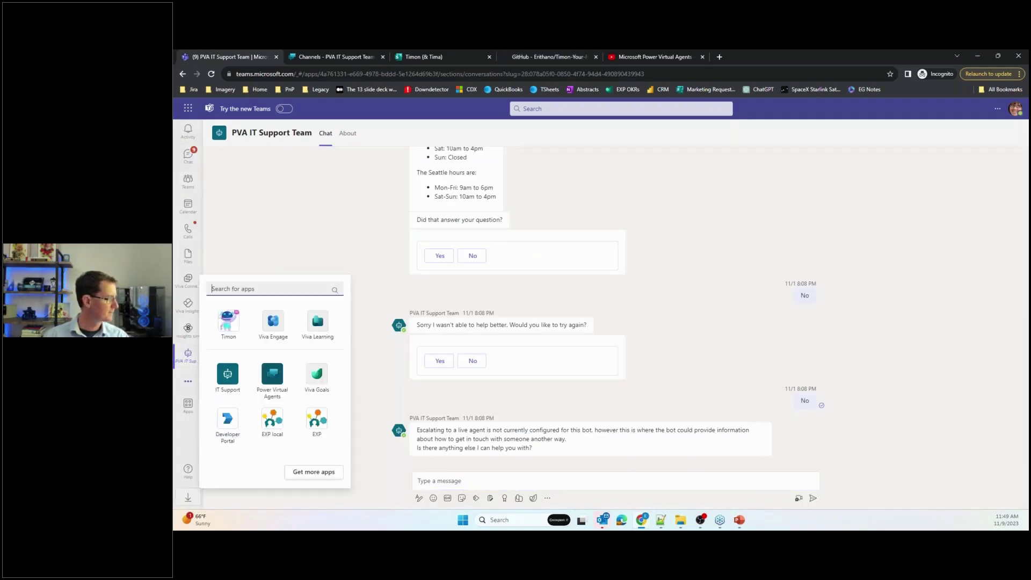
pyautogui.click(228, 324)
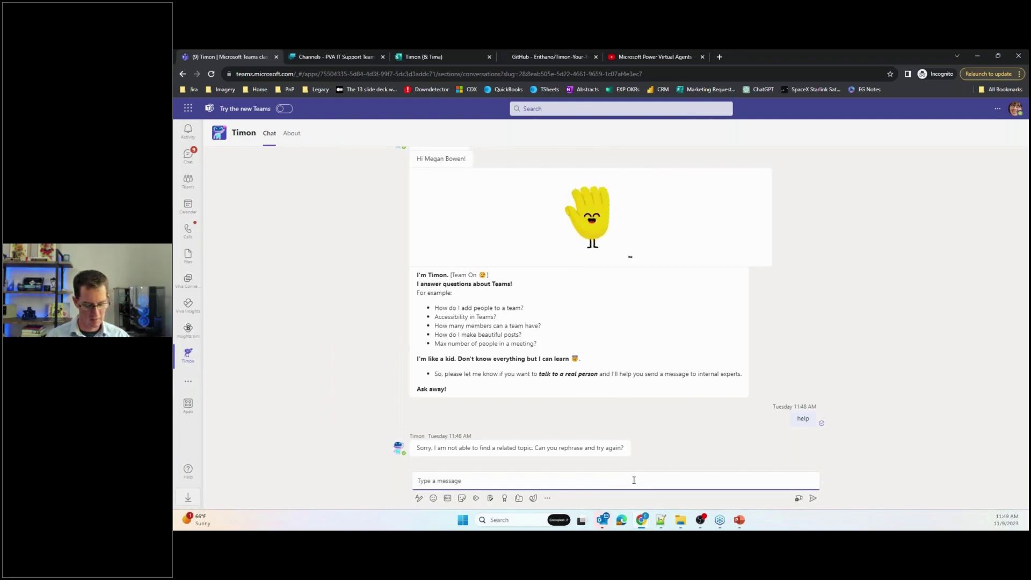
pyautogui.write('wh')
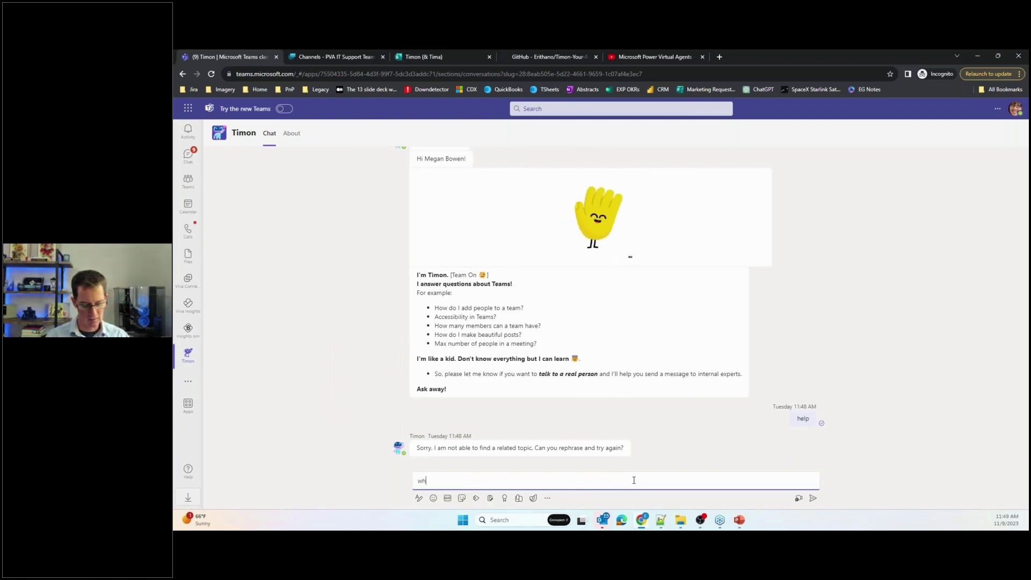
pyautogui.write('at is shifts')
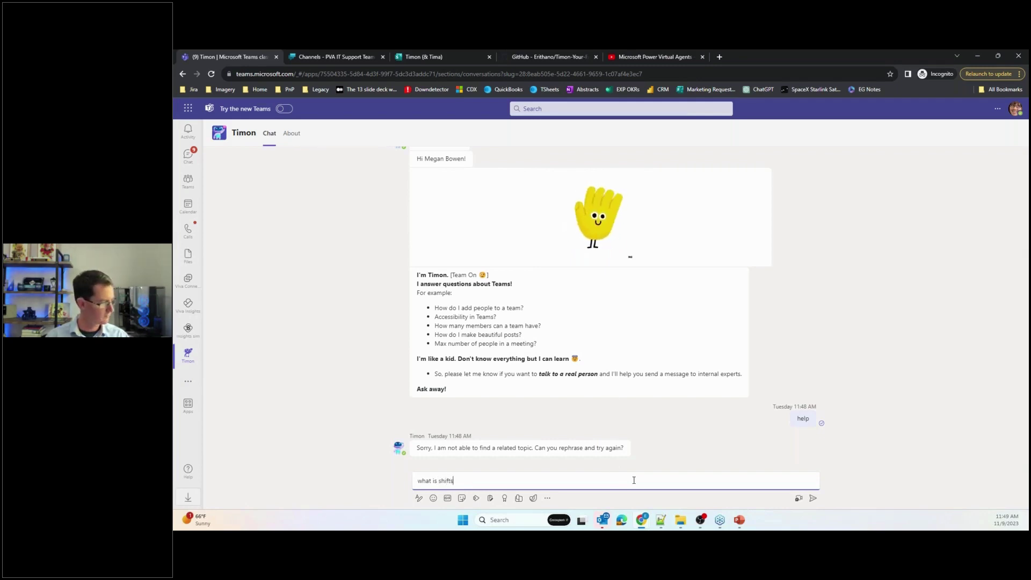
pyautogui.press('Return')
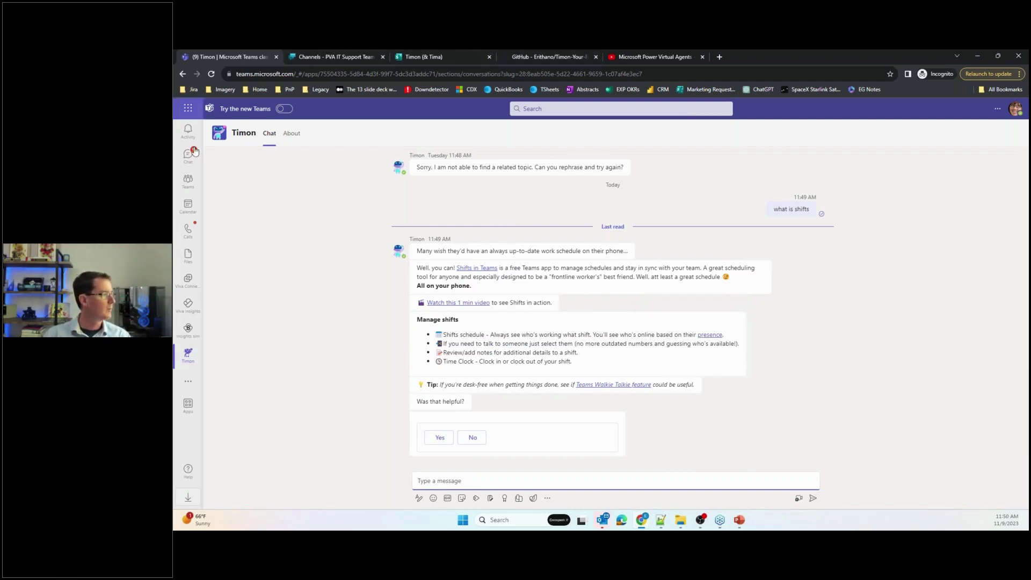
pyautogui.click(188, 382)
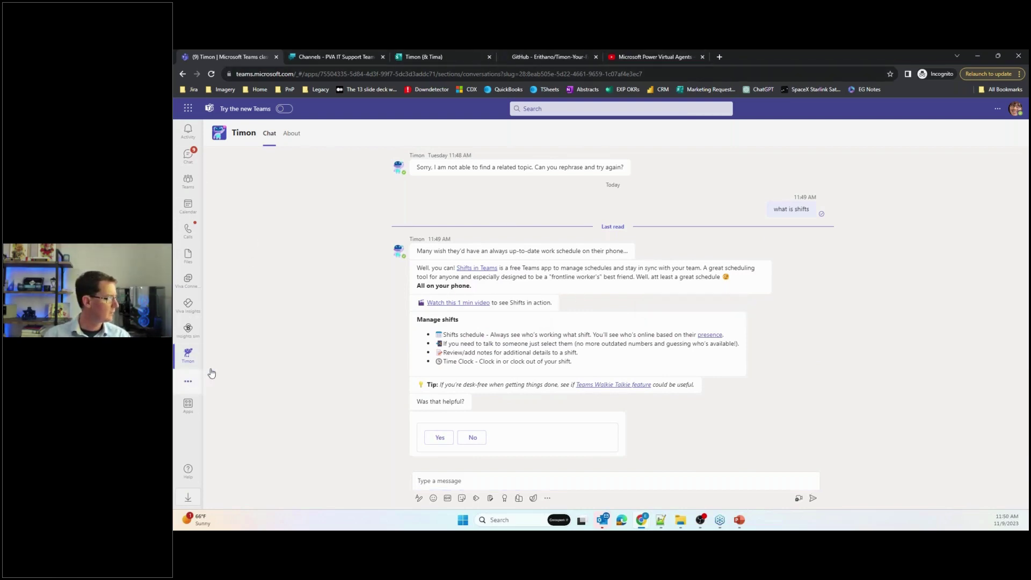
# Step: Open the Timon bot in Power Virtual Agents and browse its list of topics
pyautogui.click(315, 377)
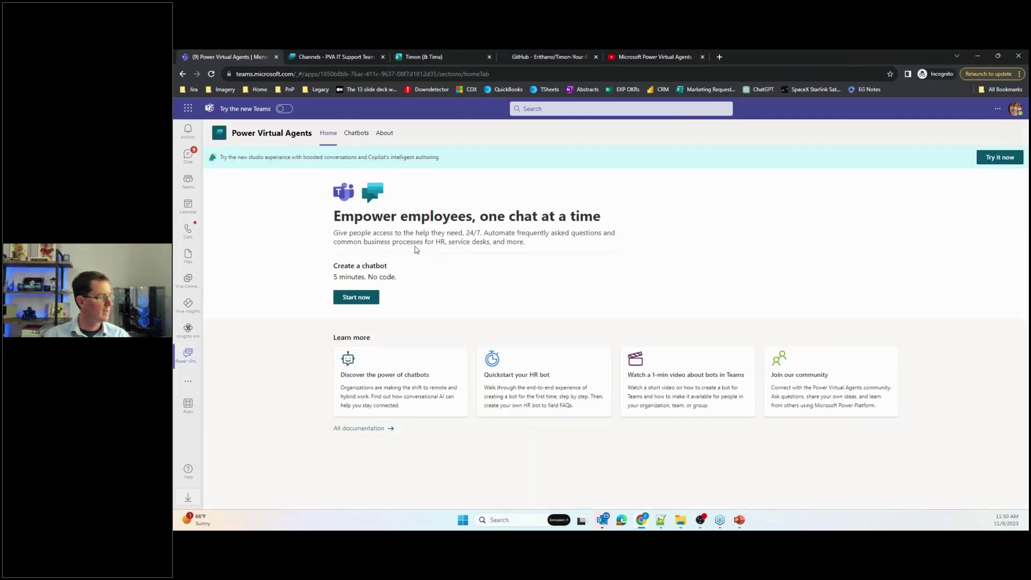
pyautogui.click(356, 133)
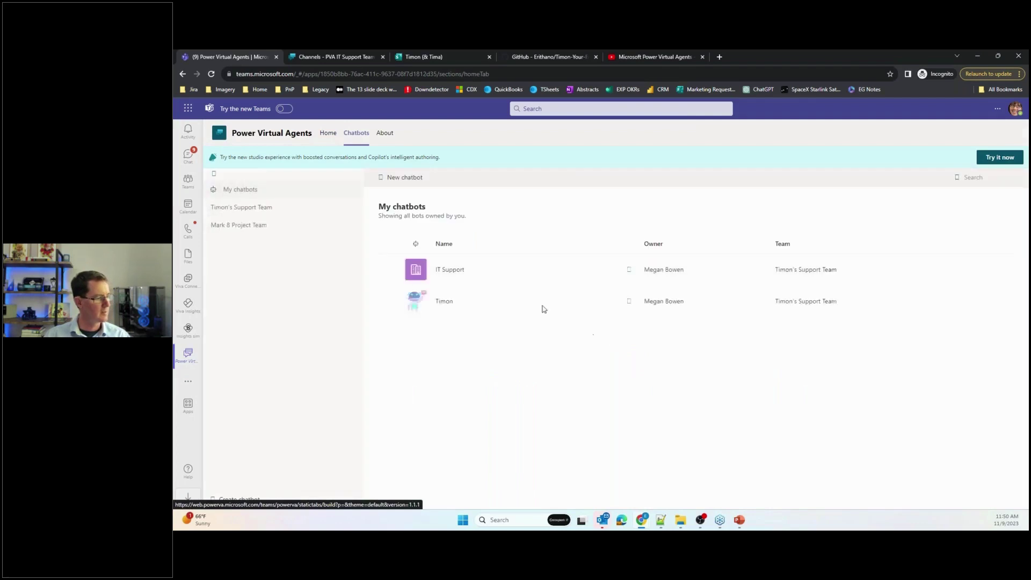
pyautogui.click(445, 301)
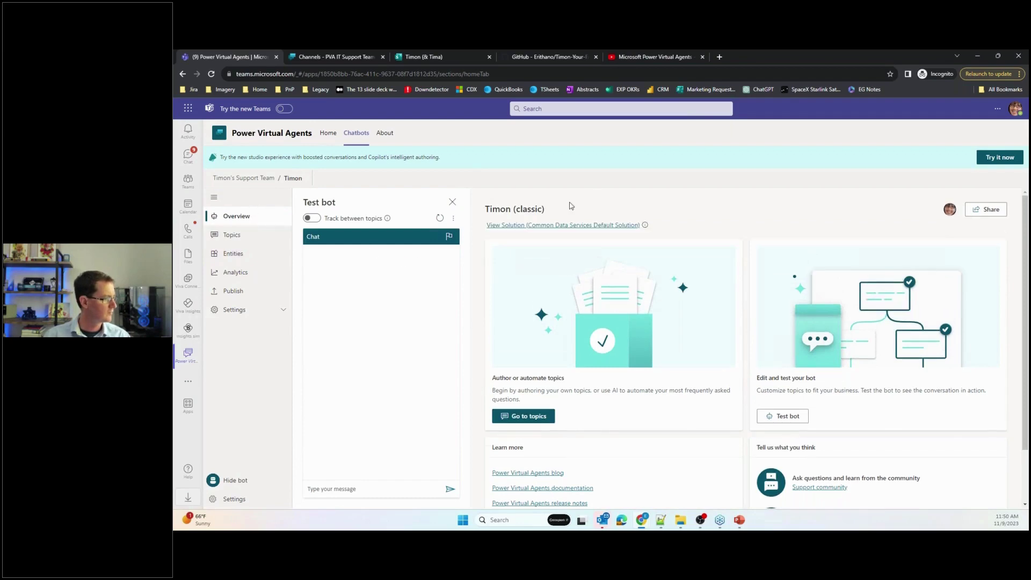
pyautogui.click(231, 234)
pyautogui.scroll(-4, 660, 359)
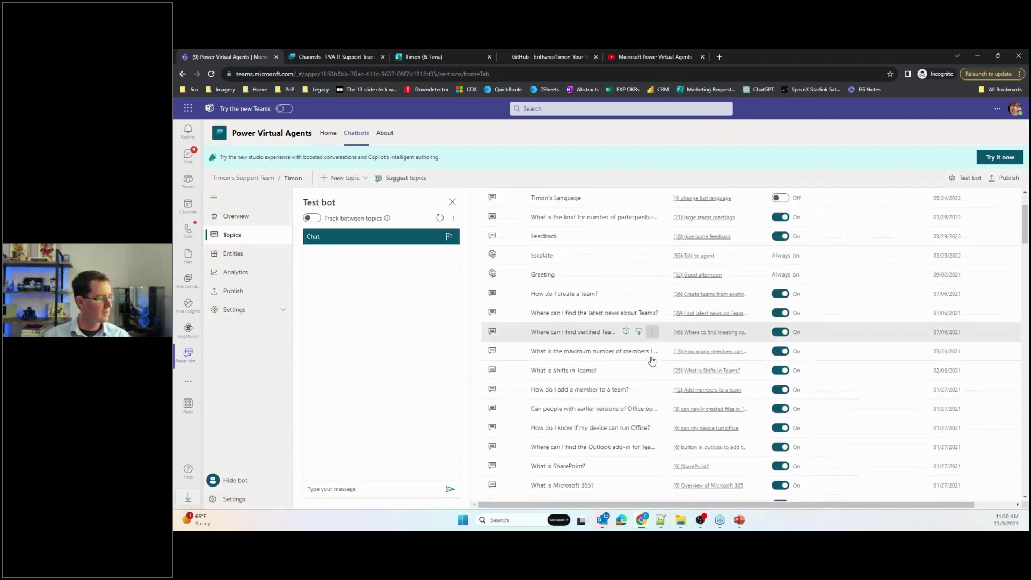
pyautogui.scroll(-3, 652, 361)
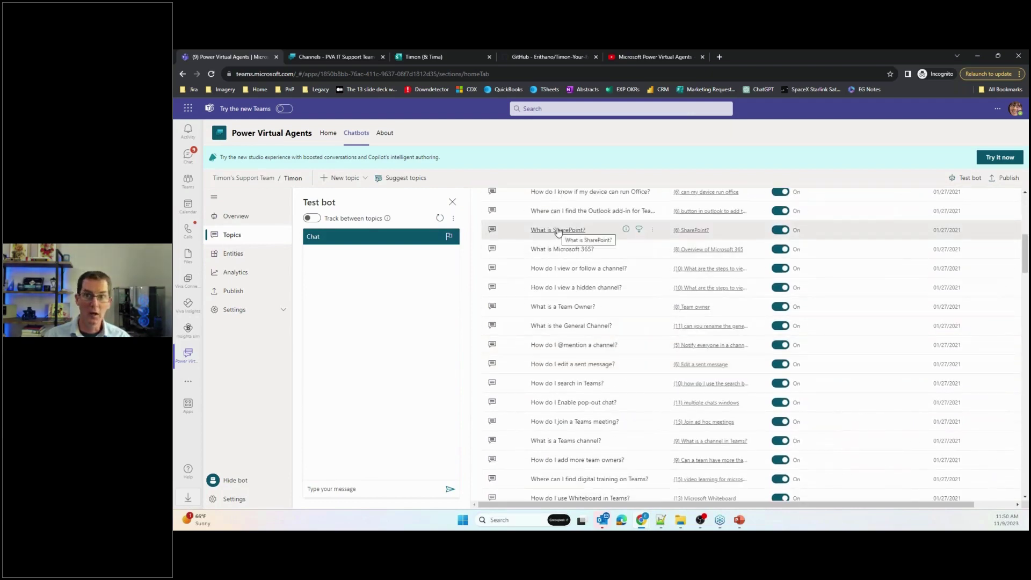
# Step: Review the 'What is SharePoint?' topic and its full list of trigger phrases
pyautogui.click(558, 231)
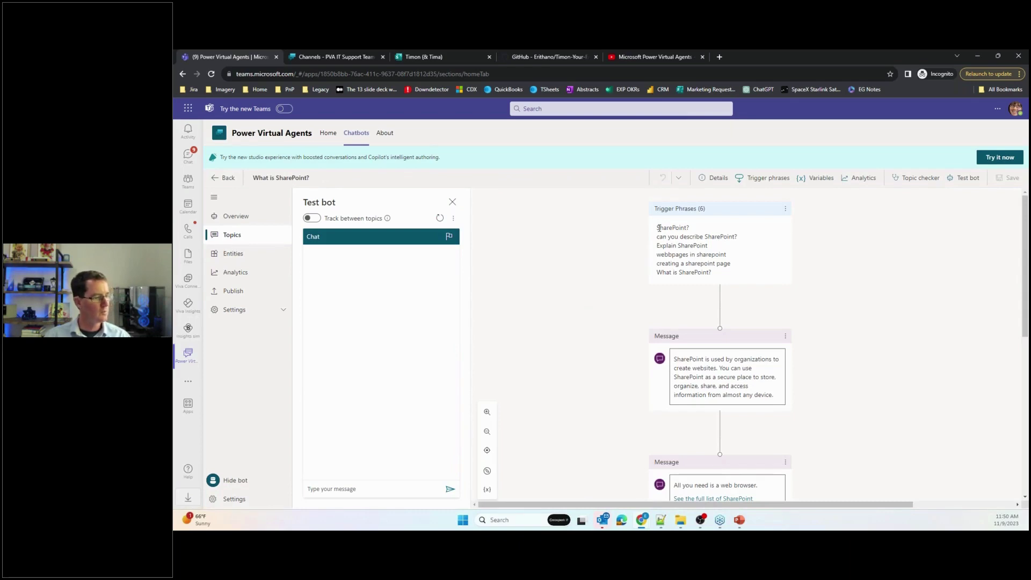
pyautogui.moveTo(658, 228); pyautogui.dragTo(725, 277)
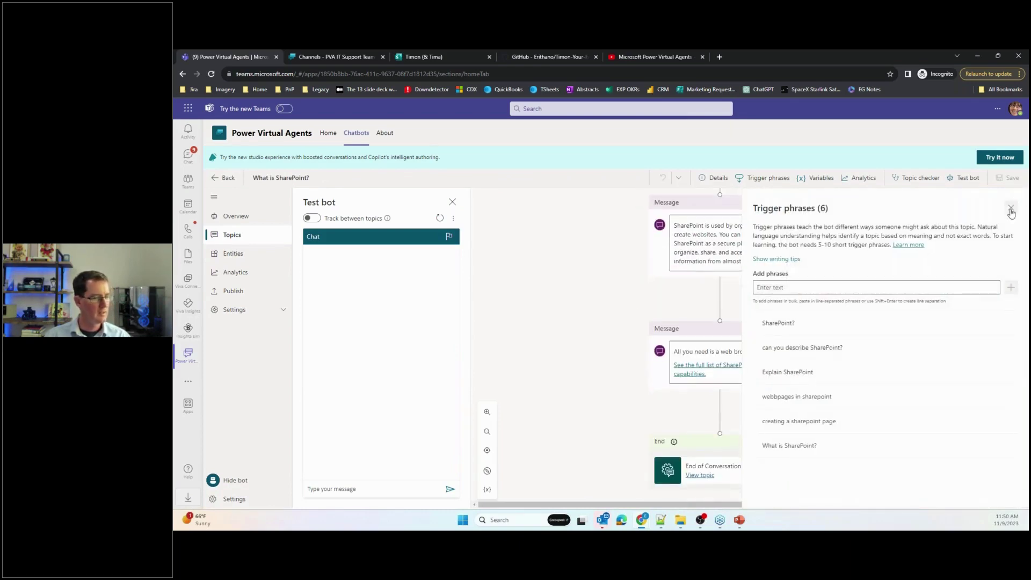
pyautogui.click(1011, 212)
pyautogui.scroll(-2, 701, 337)
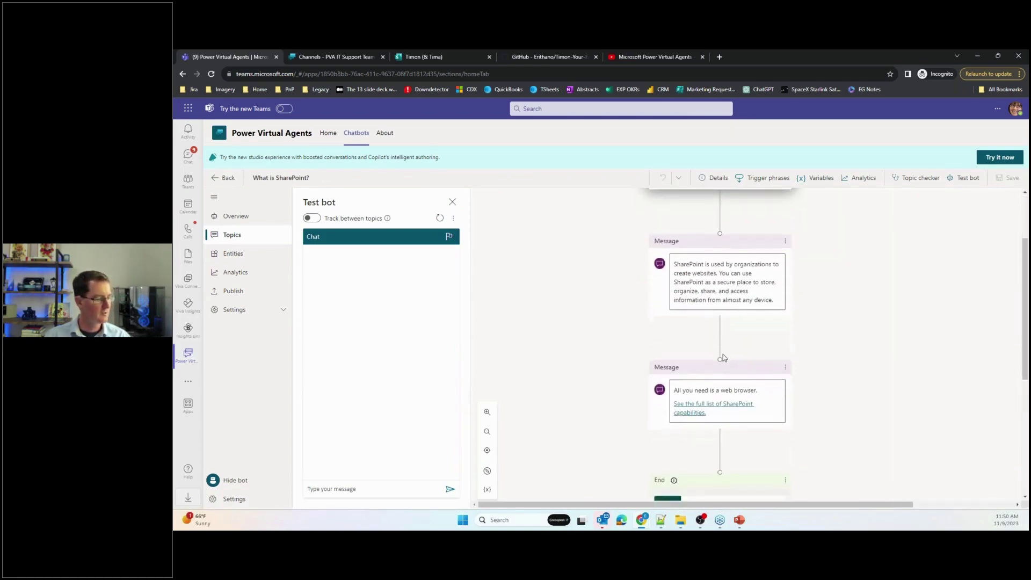
pyautogui.scroll(-3, 722, 358)
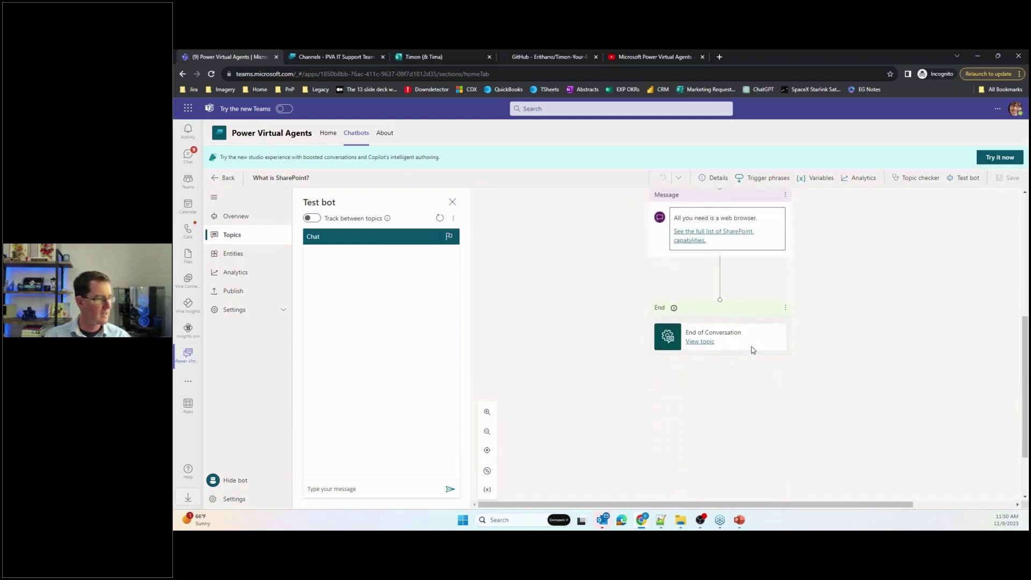
pyautogui.scroll(5, 751, 350)
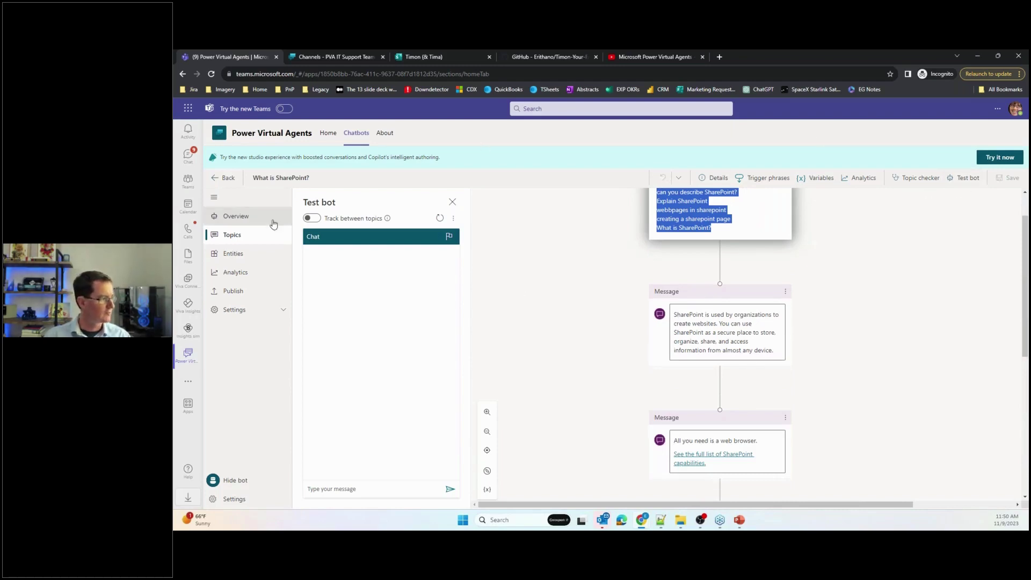
# Step: Look at the meeting participant limit topic, then go to the Timon bot's Overview page
pyautogui.click(226, 234)
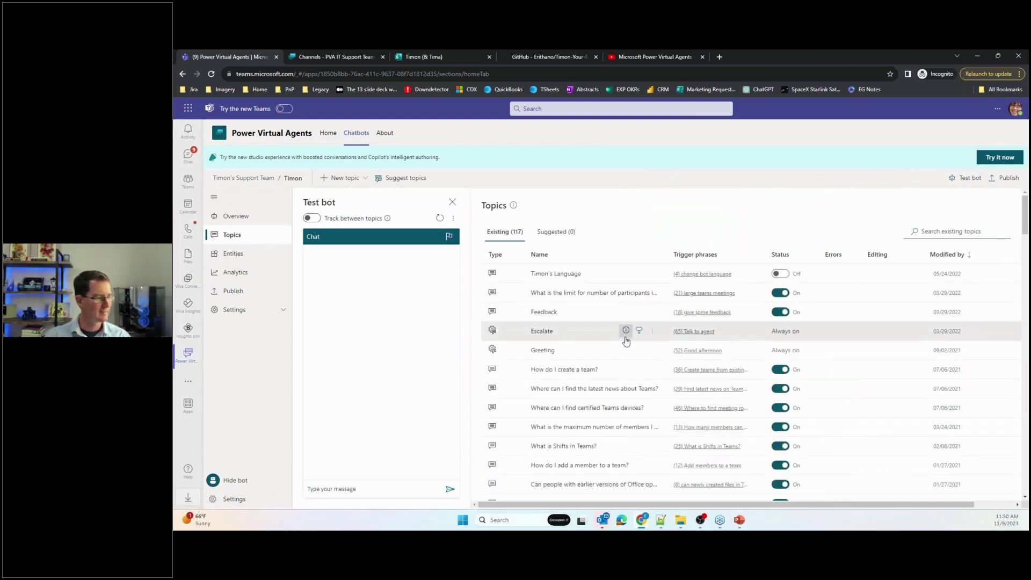
pyautogui.click(559, 295)
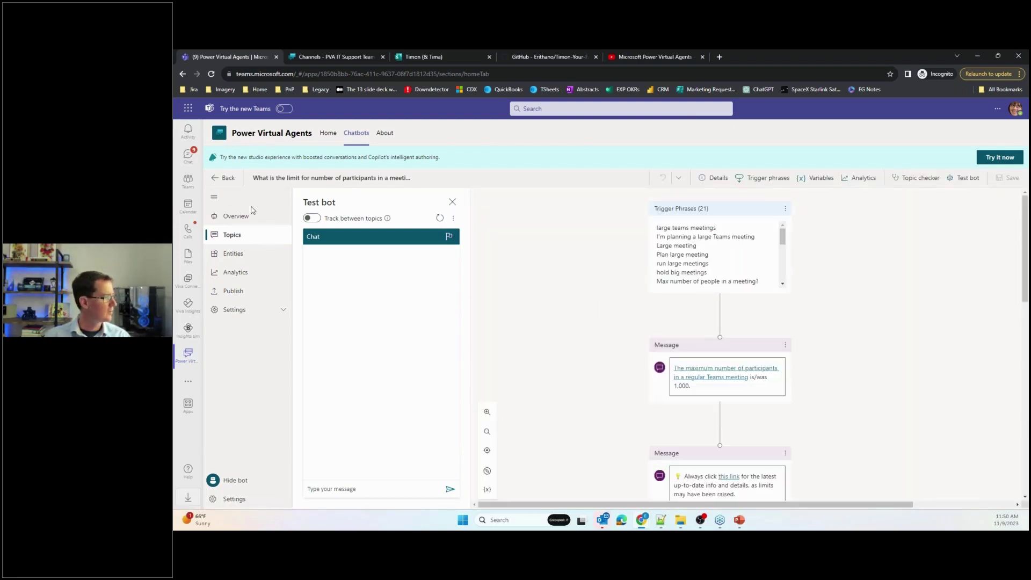
pyautogui.click(237, 217)
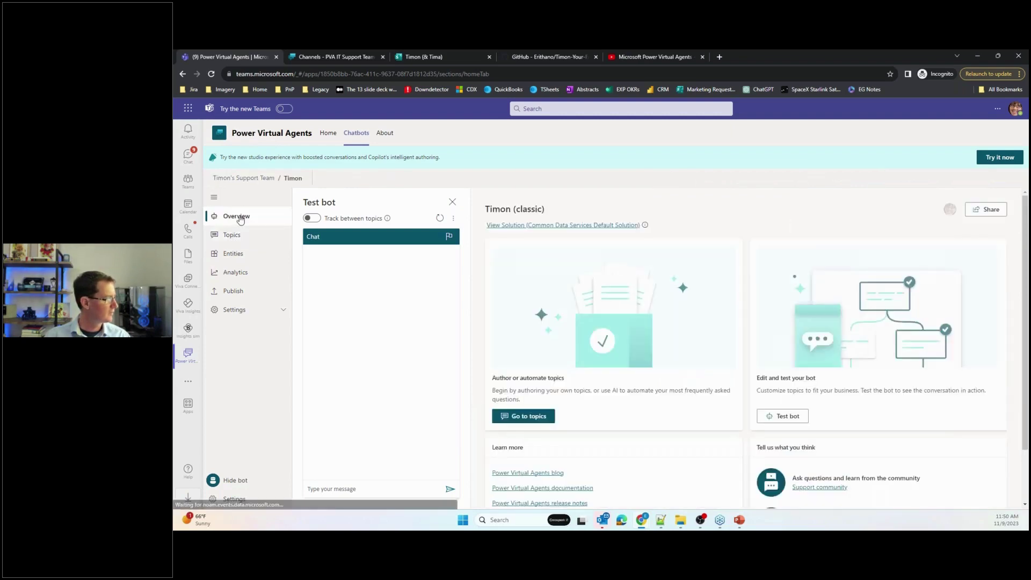
# Step: Walk through the Escalate topic's question, condition and action nodes, then switch to the YouTube channel
pyautogui.click(232, 234)
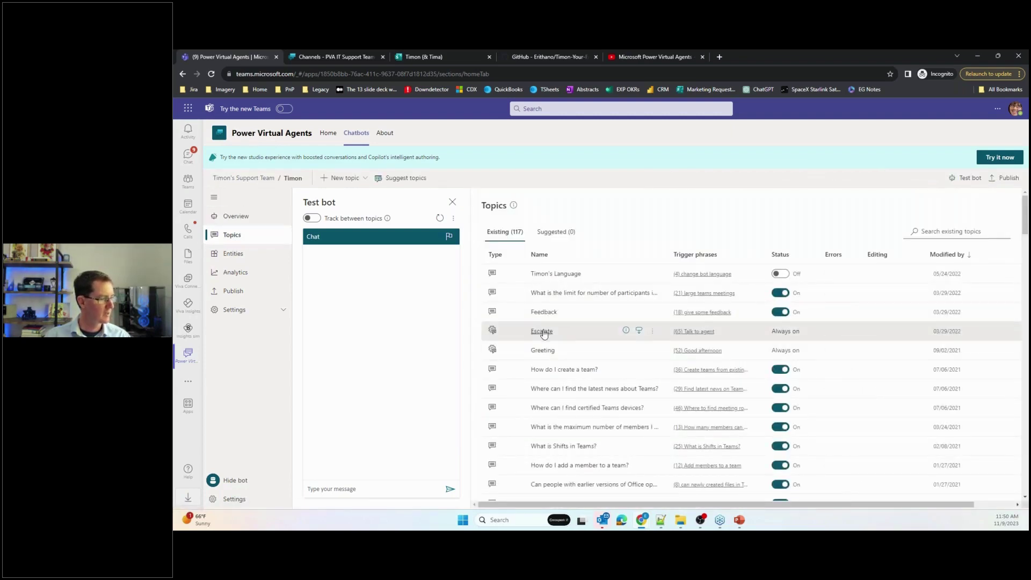
pyautogui.click(565, 323)
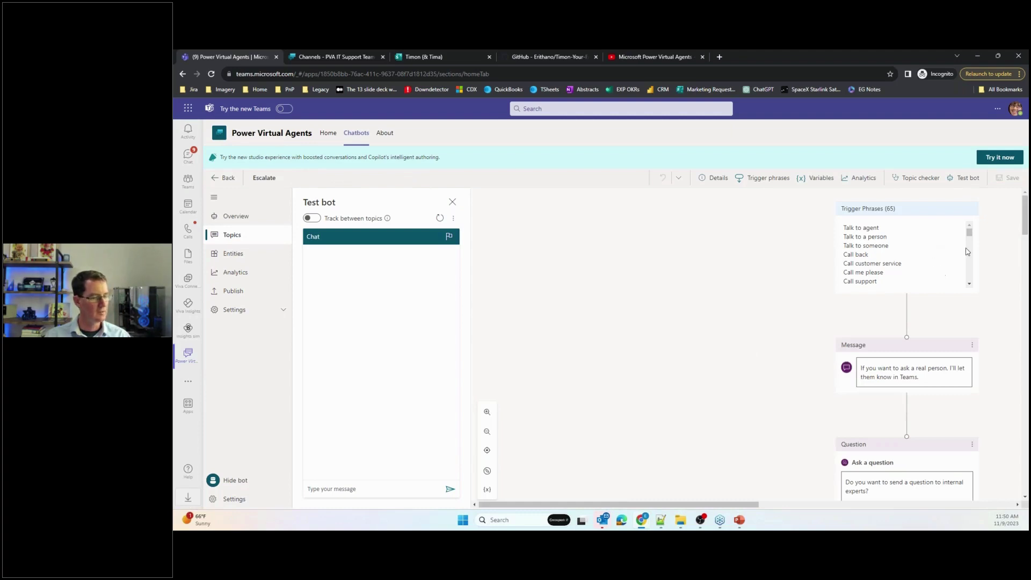
pyautogui.scroll(-3, 971, 239)
pyautogui.scroll(-3, 1000, 325)
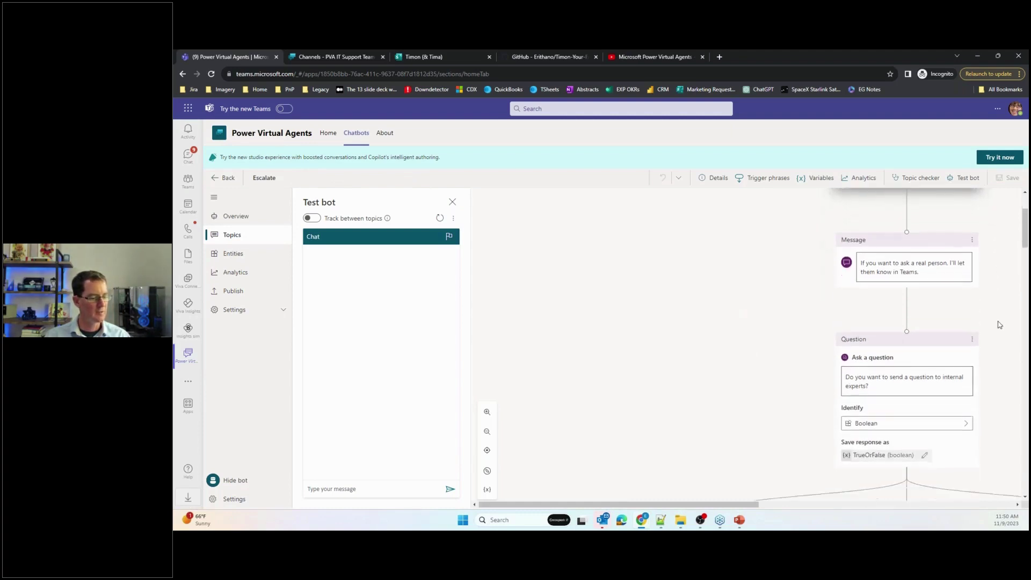
pyautogui.scroll(-2, 999, 325)
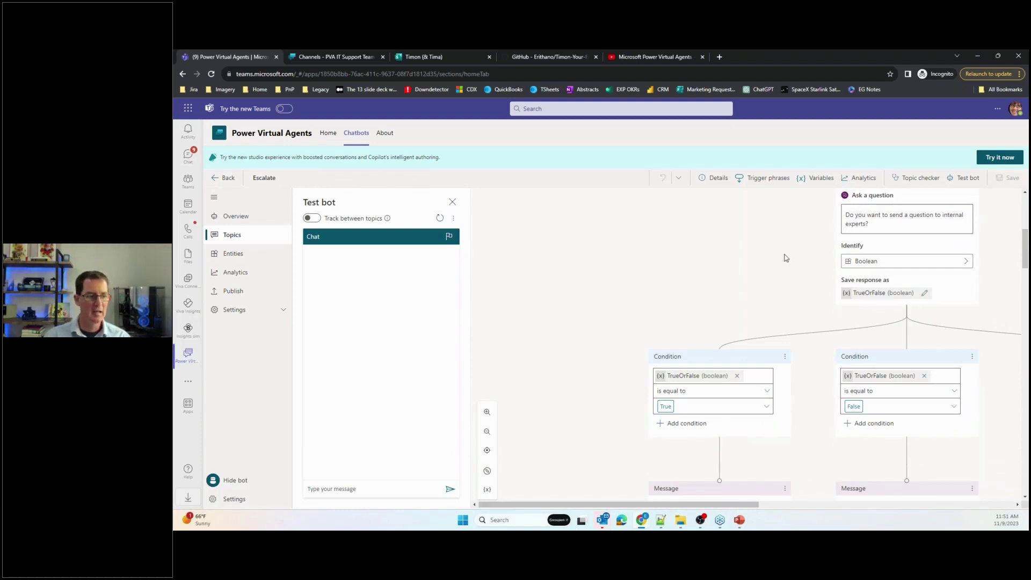
pyautogui.scroll(-3, 787, 257)
pyautogui.scroll(-1, 791, 258)
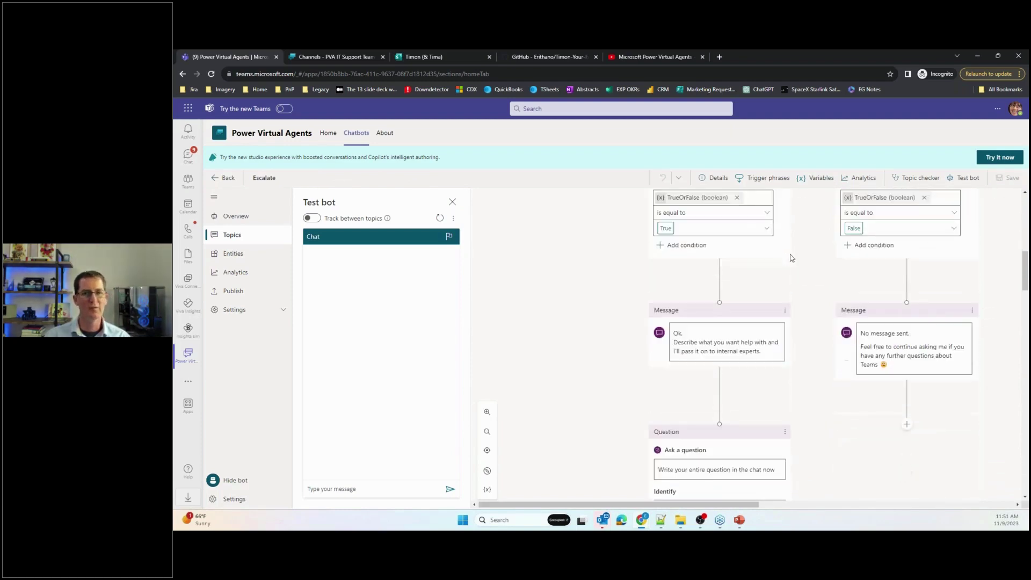
pyautogui.scroll(-4, 791, 257)
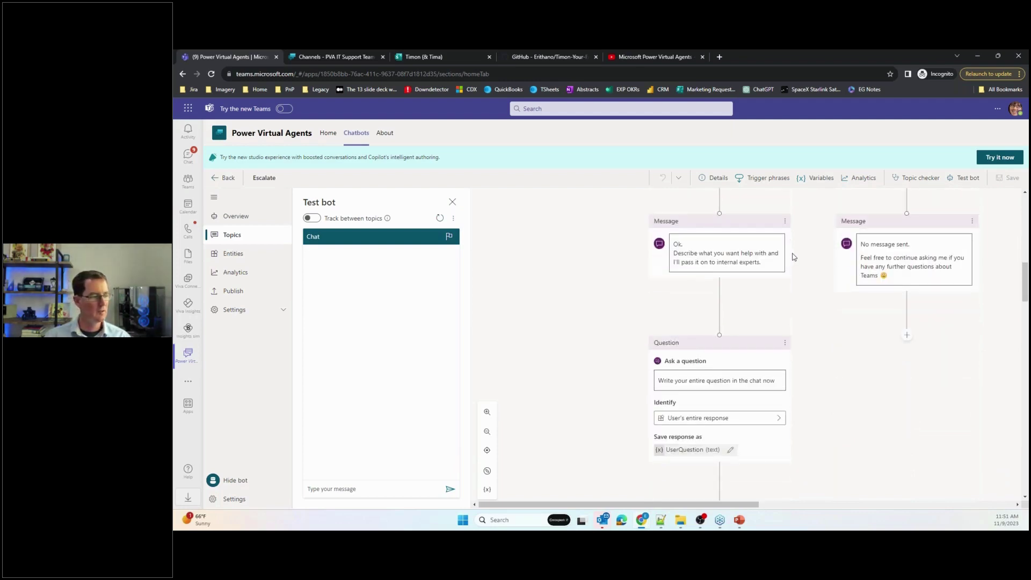
pyautogui.scroll(-1, 798, 258)
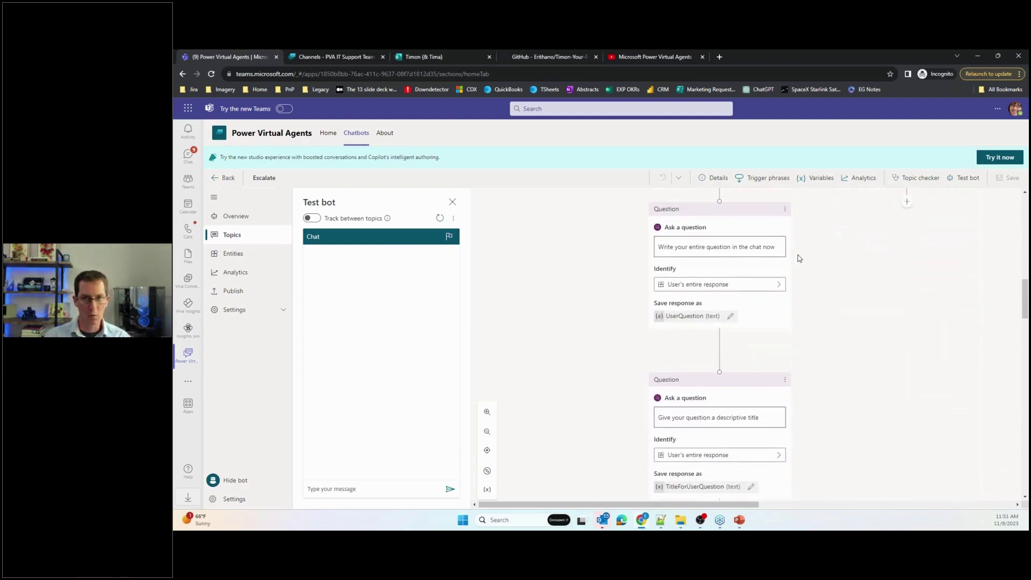
pyautogui.scroll(-7, 799, 258)
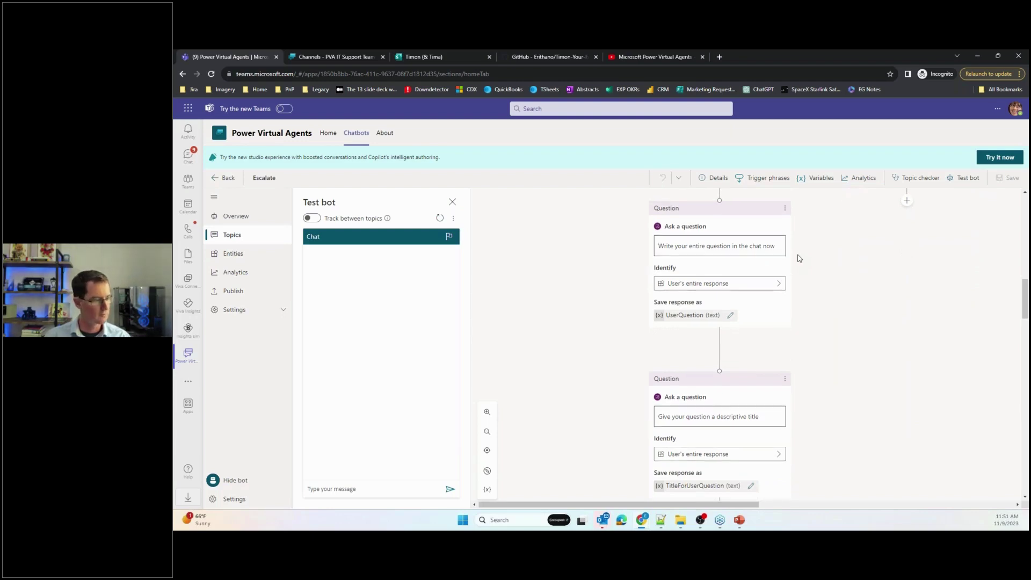
pyautogui.scroll(-4, 805, 259)
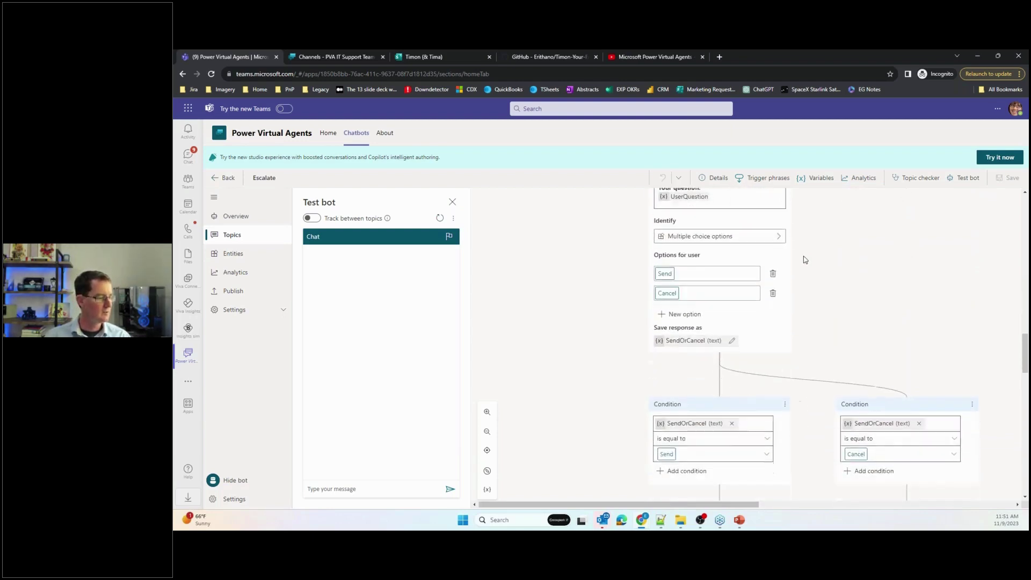
pyautogui.scroll(-3, 814, 263)
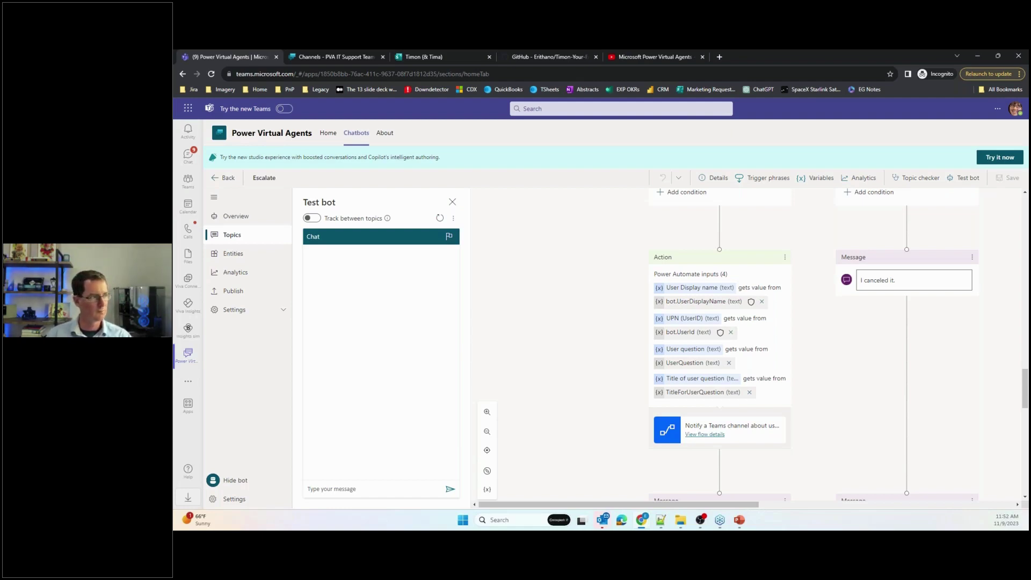
pyautogui.click(665, 56)
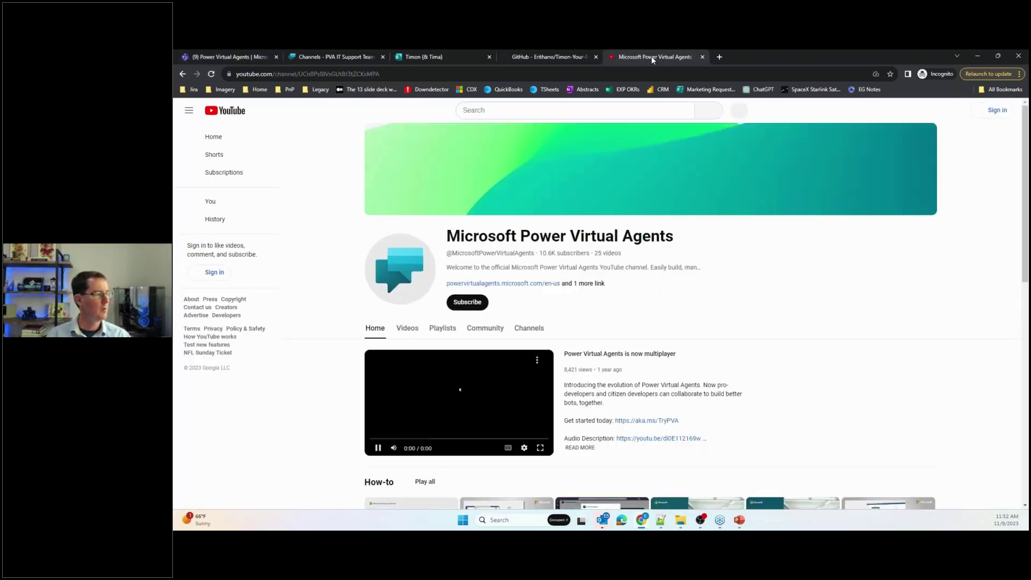
# Step: Pause the 'Power Virtual Agents is now multiplayer' video and return to the IT Support bot's Channels page
pyautogui.click(377, 451)
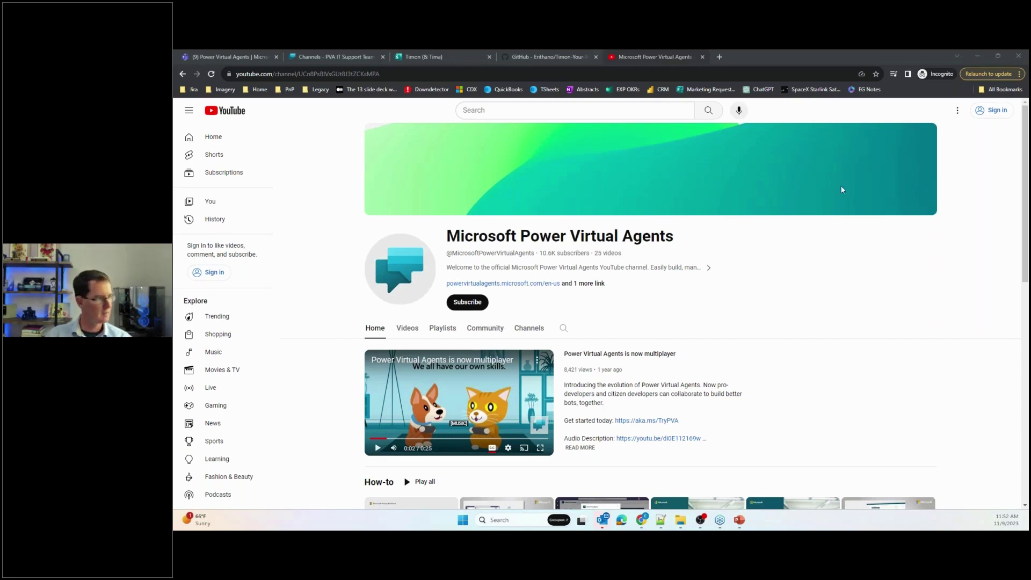
pyautogui.moveTo(446, 56)
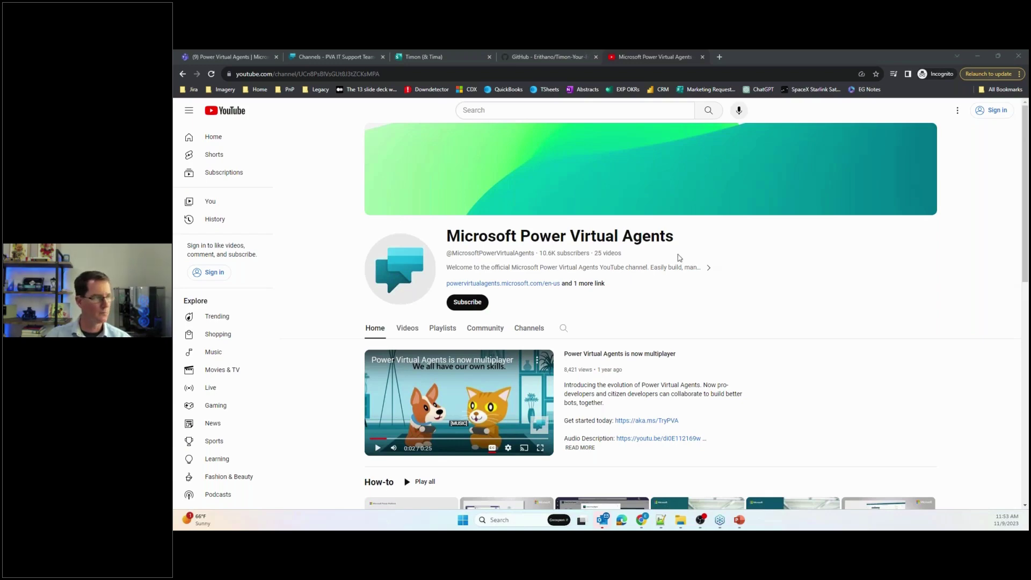
pyautogui.click(327, 54)
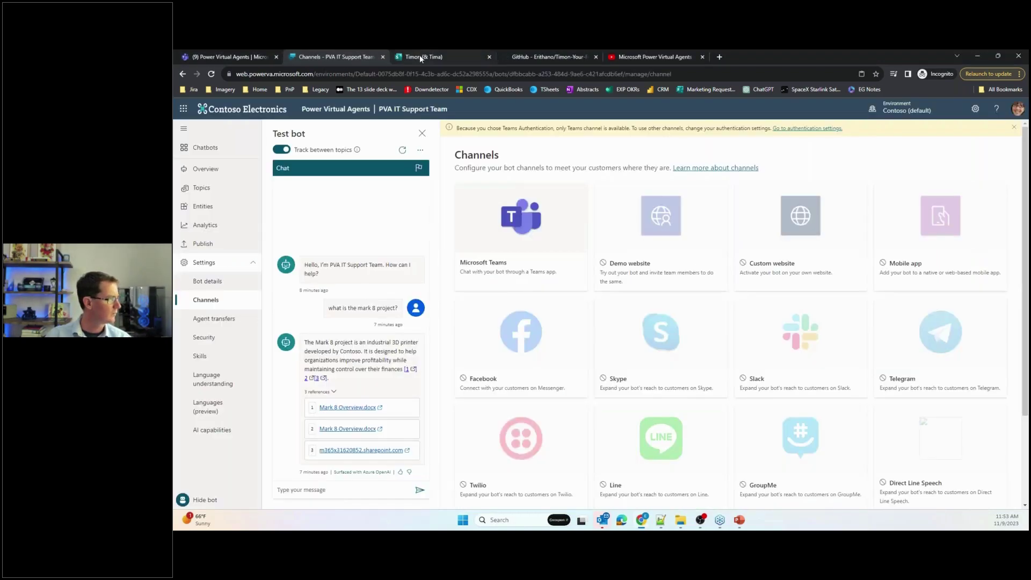
# Step: In the Timon GitHub repository, go to the media/extra/languages/english folder
pyautogui.click(420, 55)
pyautogui.click(541, 54)
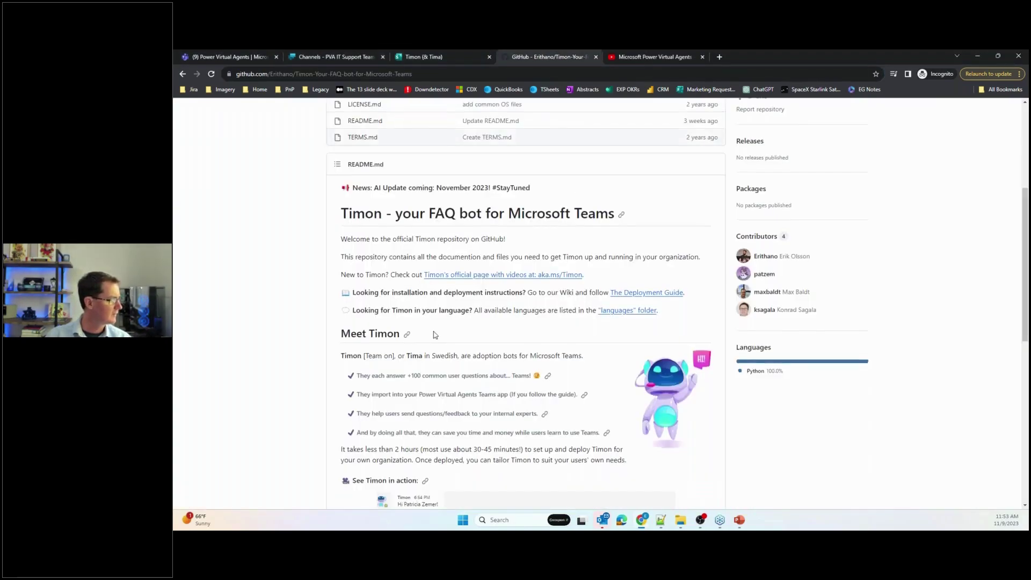
pyautogui.scroll(3, 435, 333)
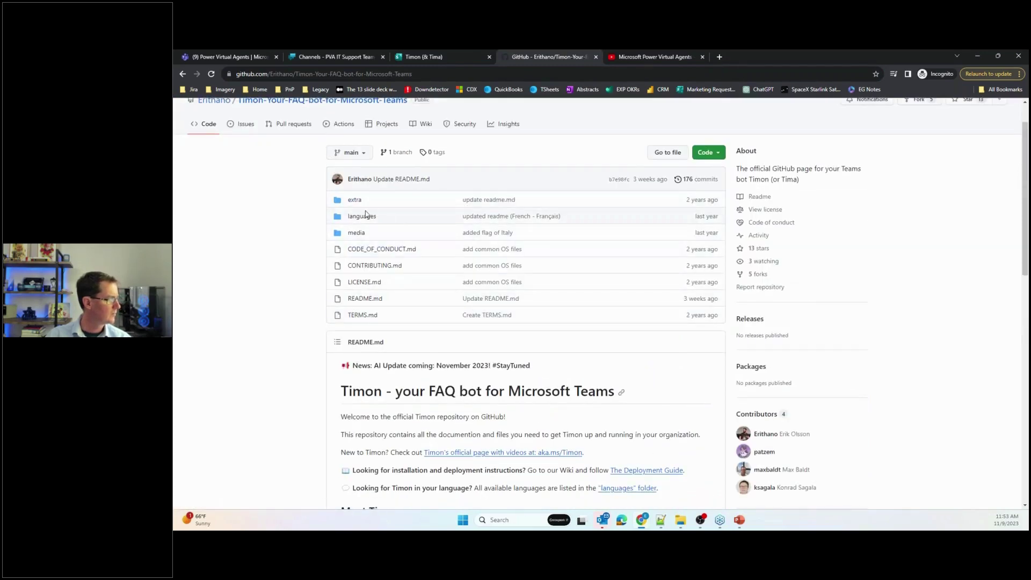
pyautogui.click(357, 234)
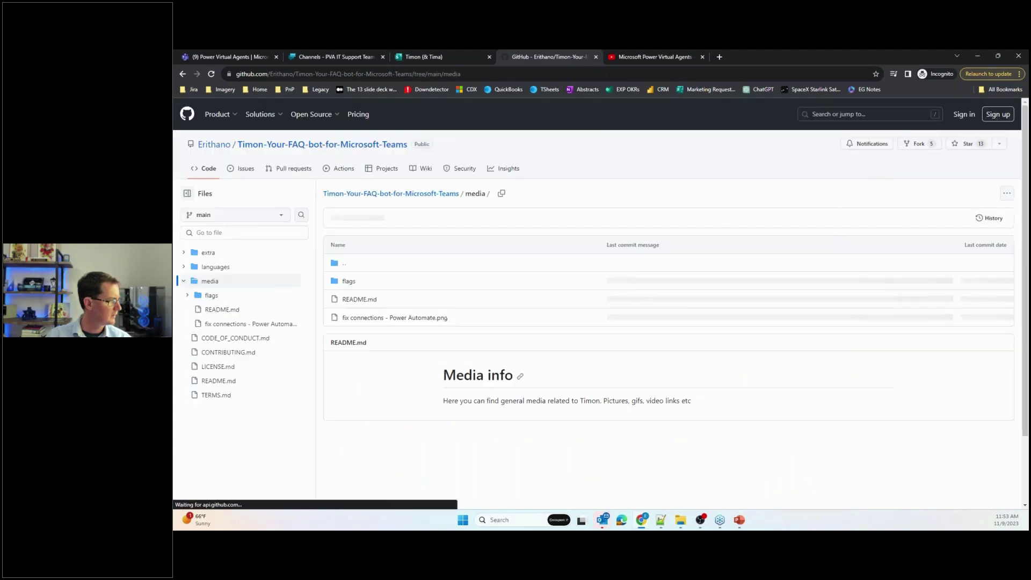
pyautogui.click(208, 253)
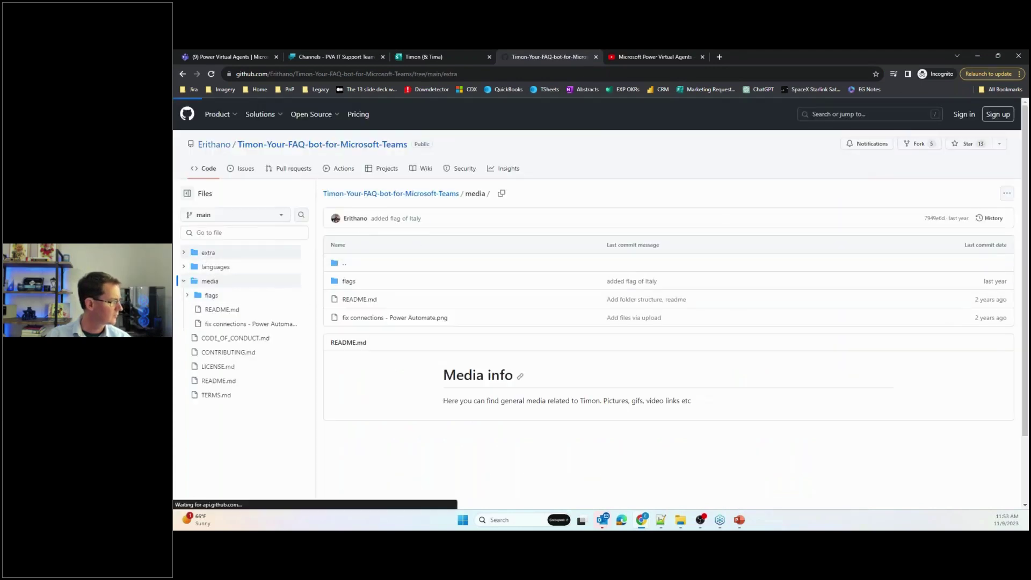
pyautogui.click(214, 310)
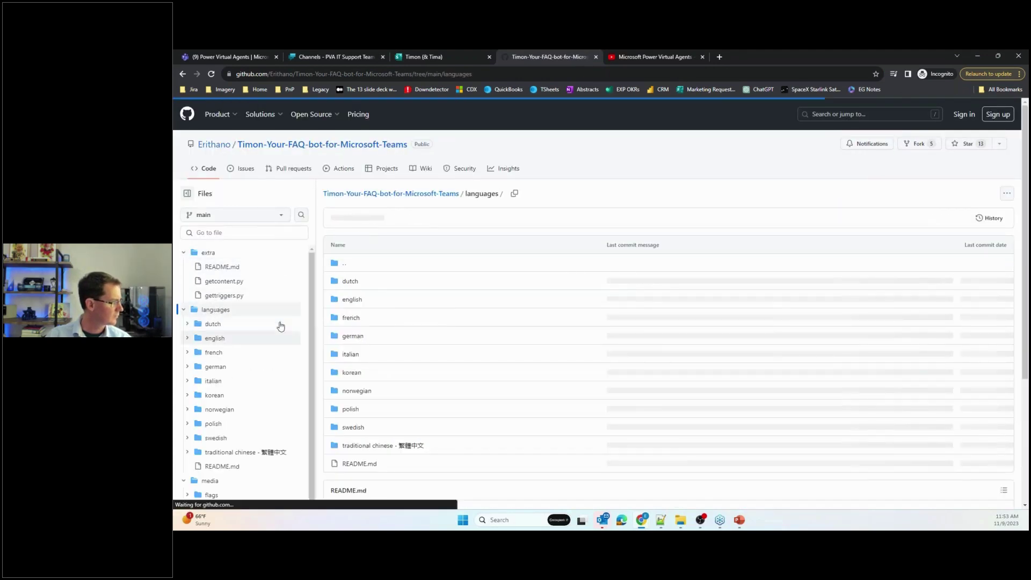
pyautogui.click(231, 337)
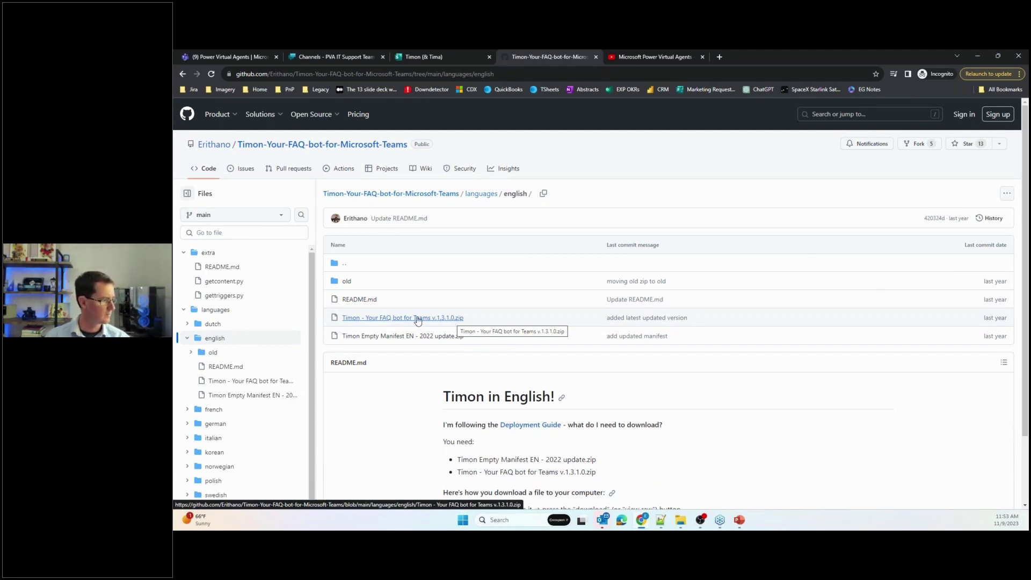
# Step: View the raw 'Timon Empty Manifest EN - 2022 update.zip' without saving it, then return to Teams
pyautogui.click(394, 338)
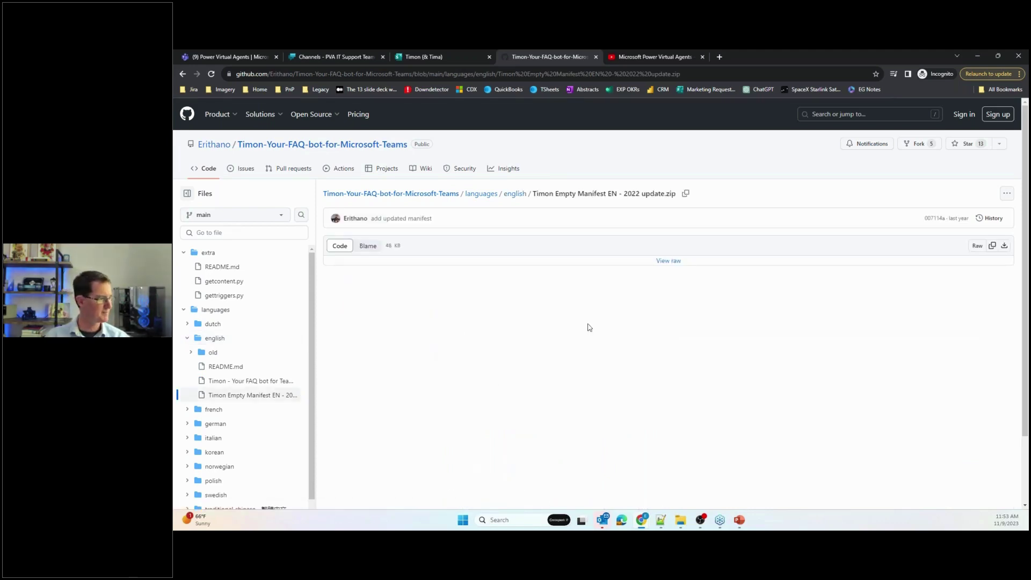
pyautogui.click(666, 260)
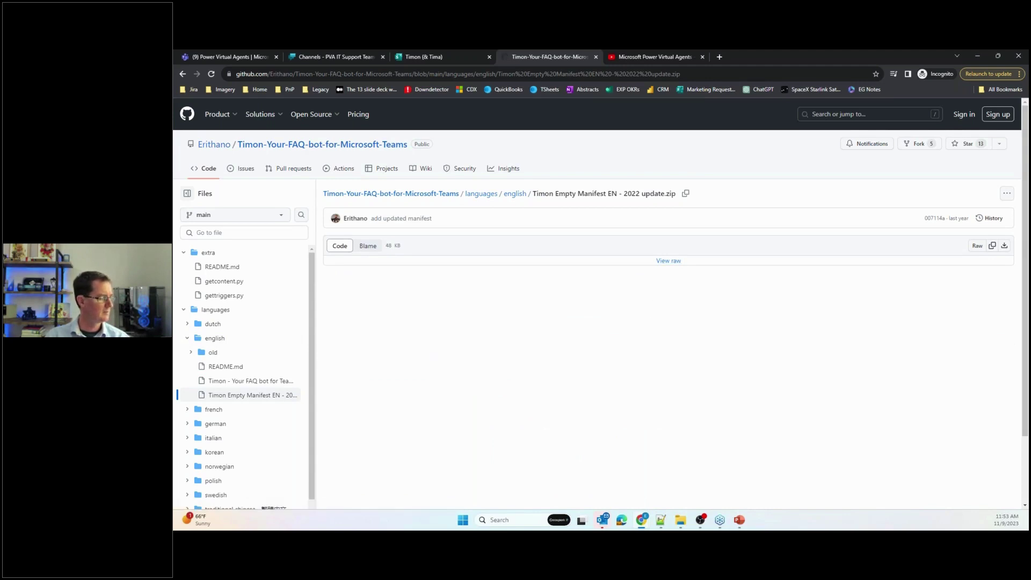
pyautogui.click(571, 275)
pyautogui.click(516, 195)
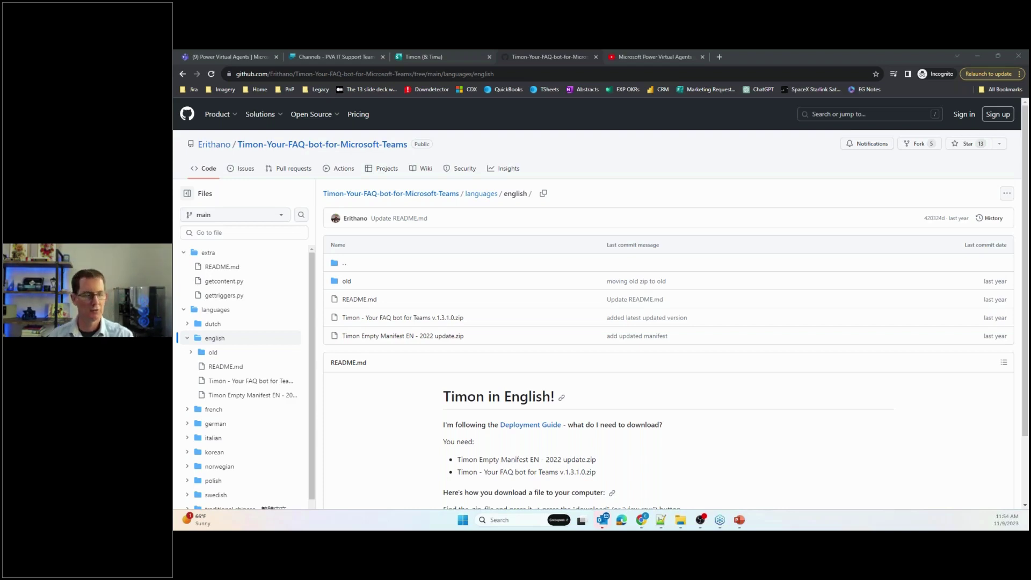
pyautogui.click(240, 55)
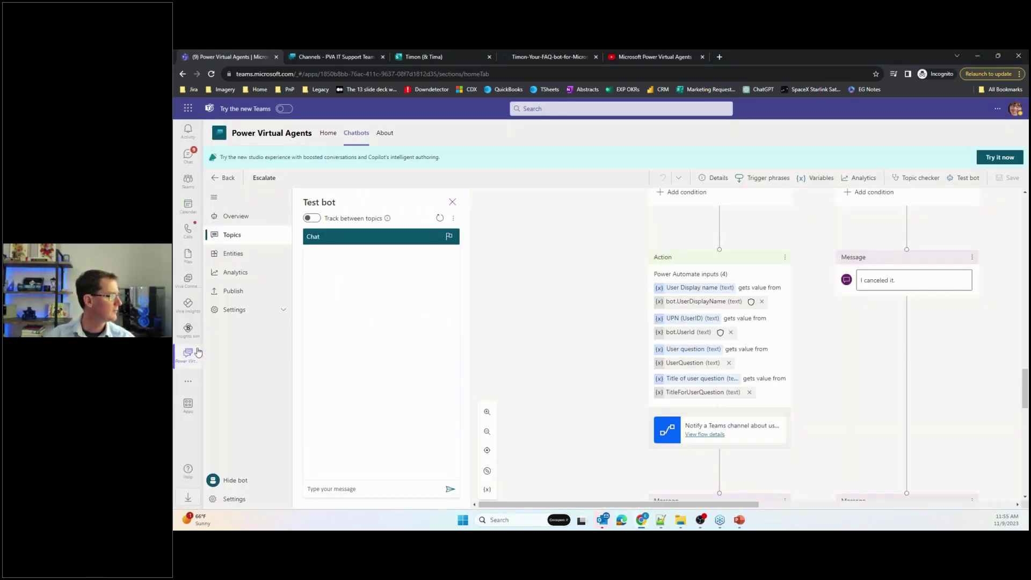
# Step: Search the Teams apps for 'power' and reopen Power Virtual Agents
pyautogui.click(188, 383)
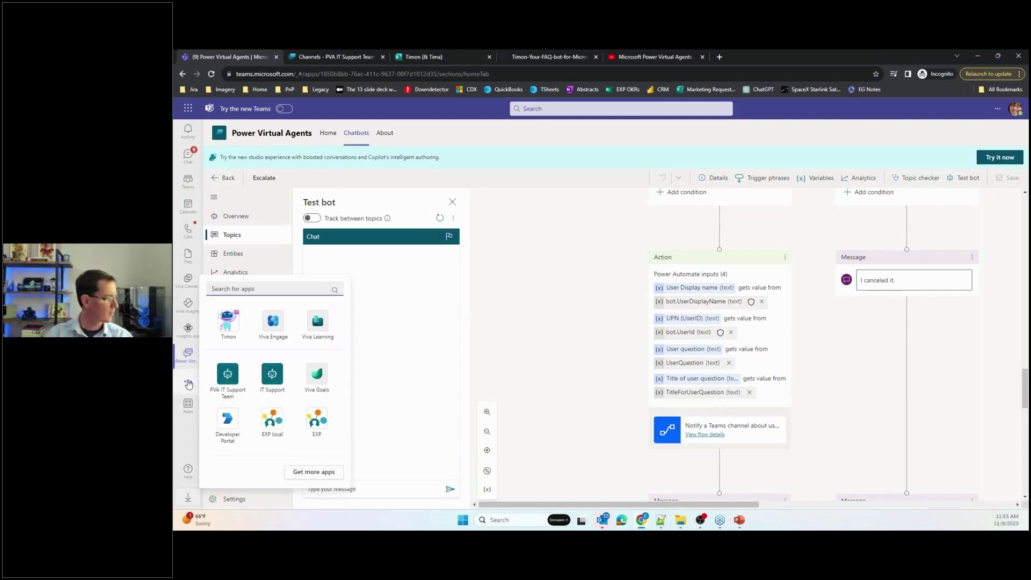
pyautogui.click(269, 291)
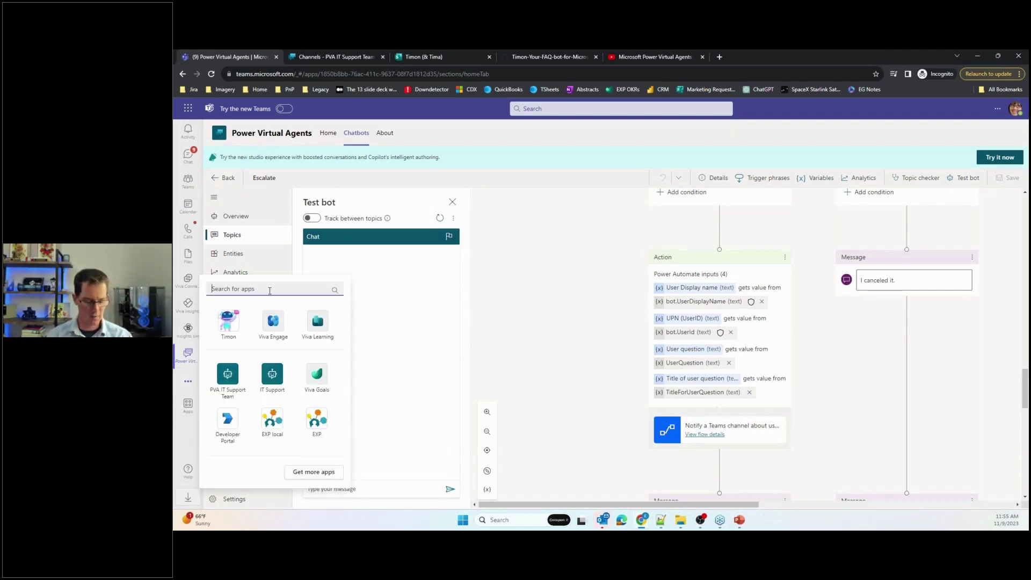
pyautogui.write('power')
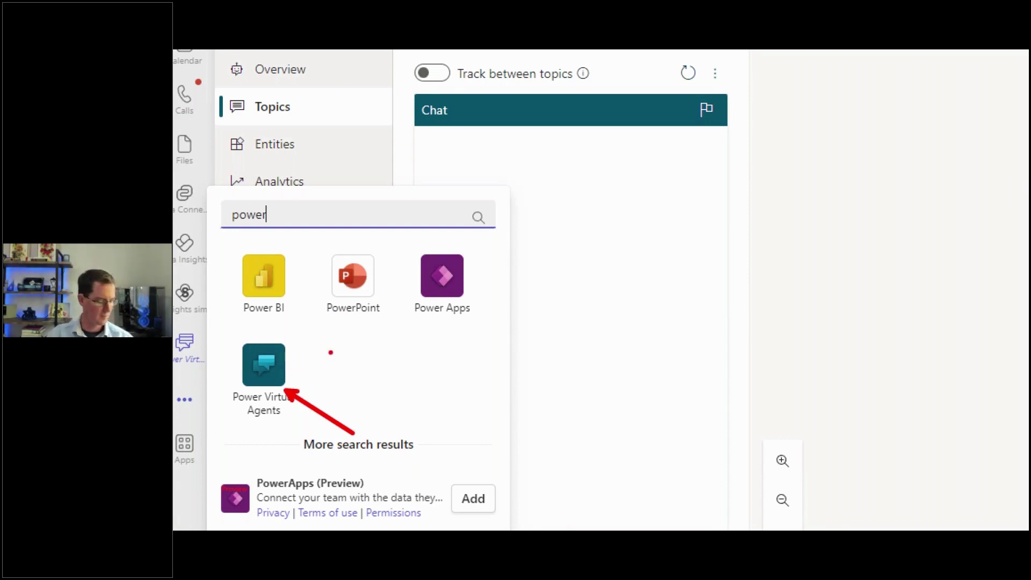
pyautogui.click(260, 364)
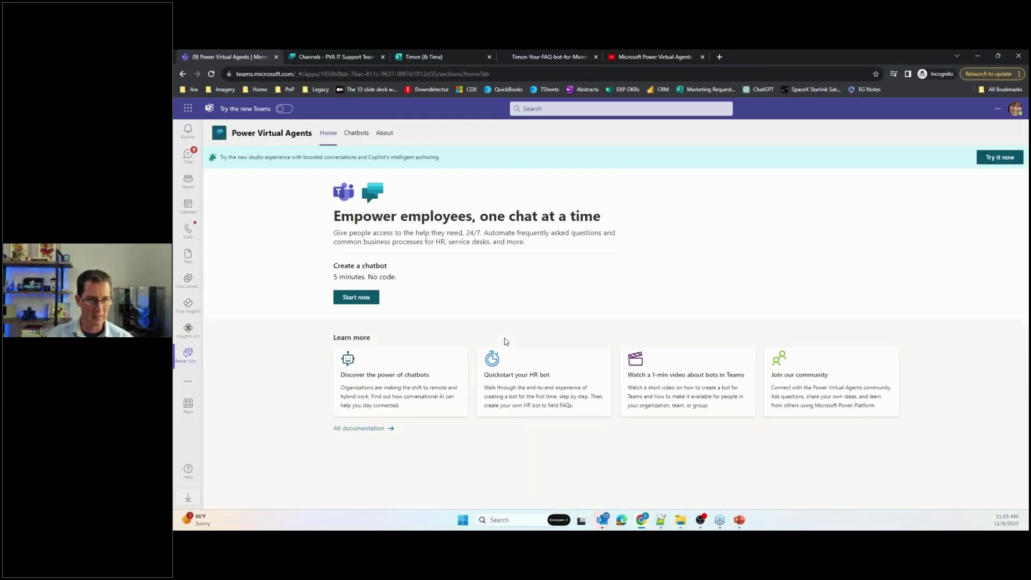
# Step: In Chatbots, dismiss the New chatbot dialog unused and open the IT Support bot
pyautogui.click(357, 132)
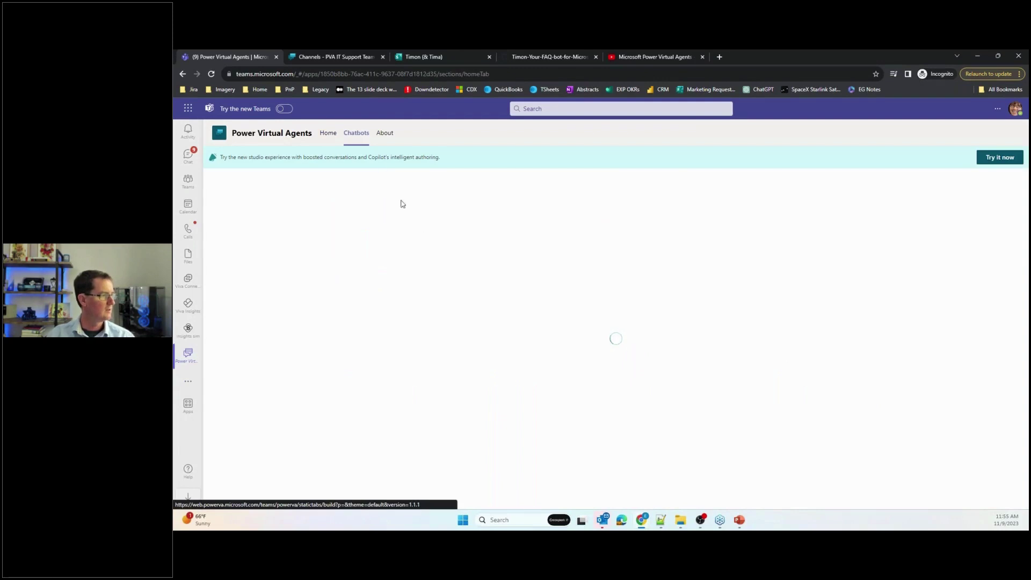
pyautogui.click(401, 178)
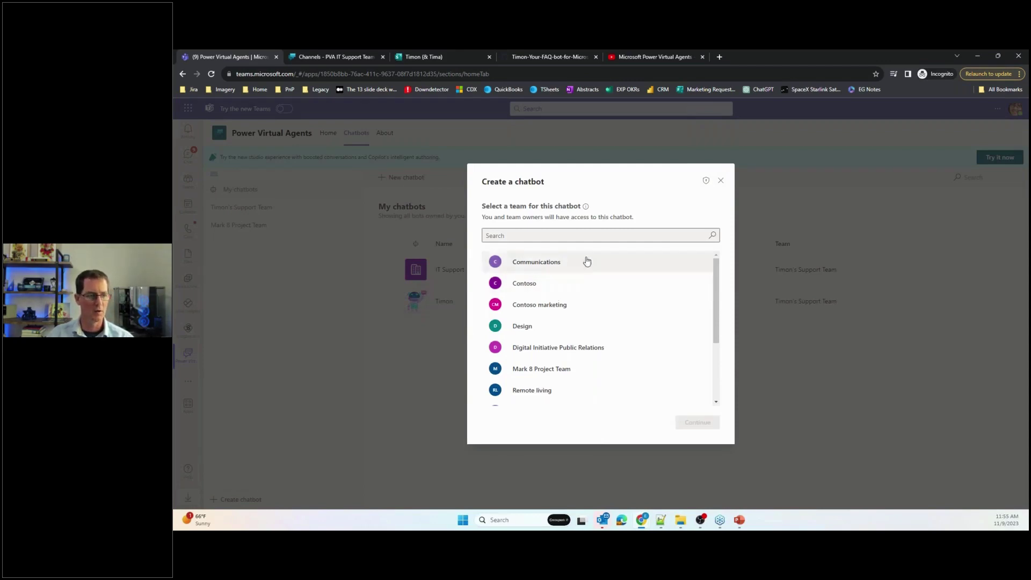
pyautogui.click(723, 182)
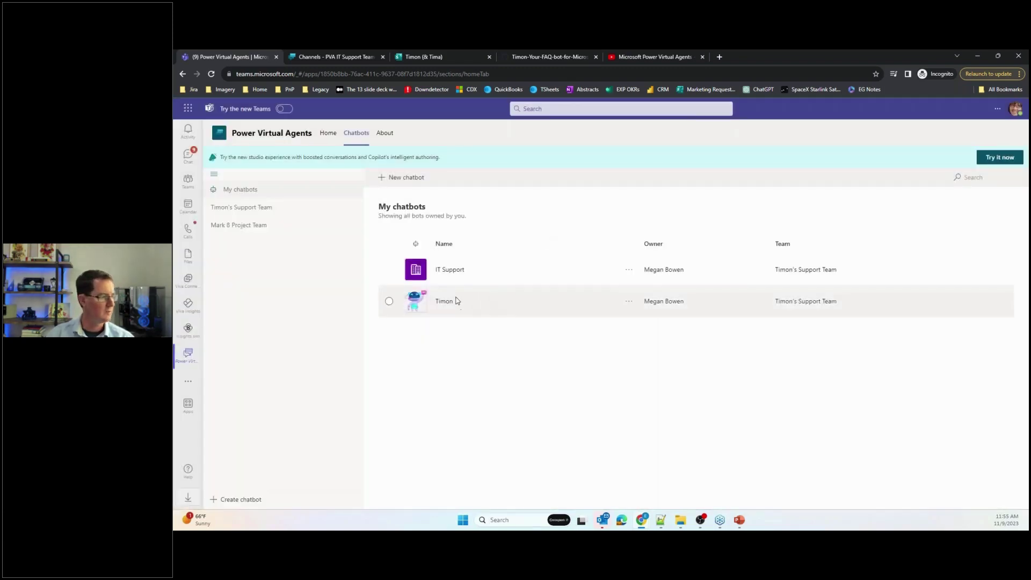
pyautogui.click(452, 270)
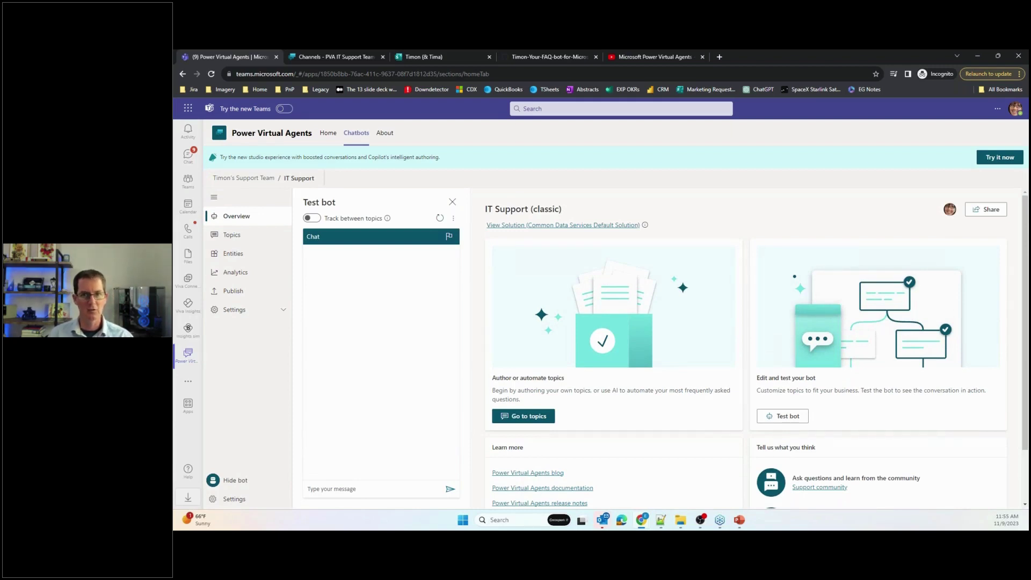
# Step: Open the IT Support bot's chat from the Teams app rail
pyautogui.click(187, 384)
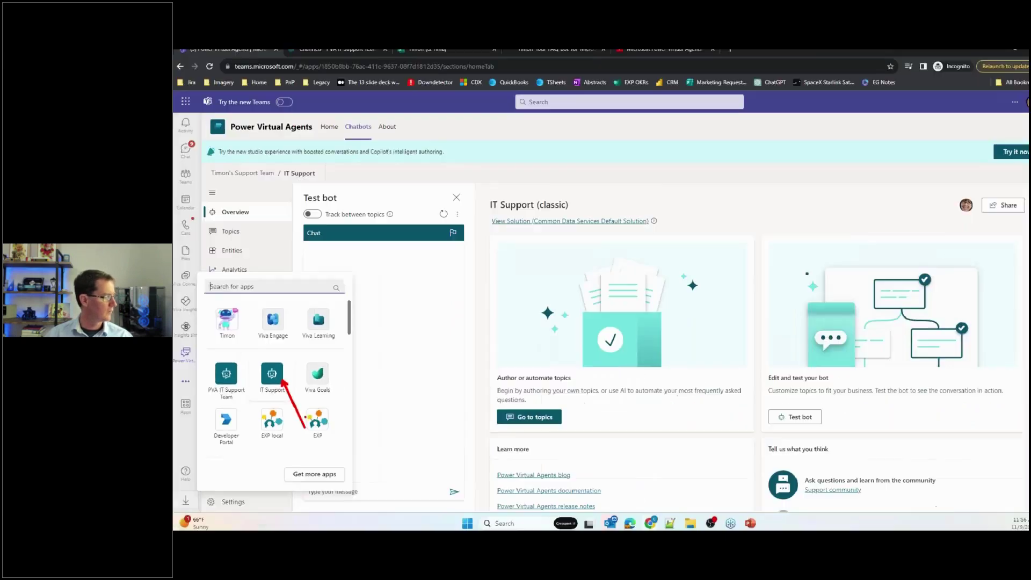
pyautogui.click(270, 381)
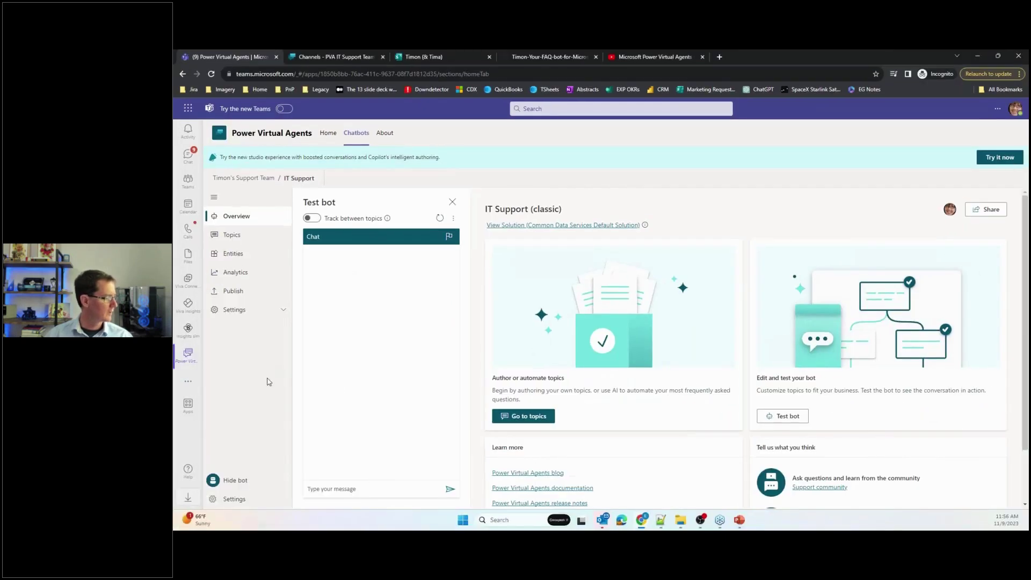
pyautogui.click(188, 381)
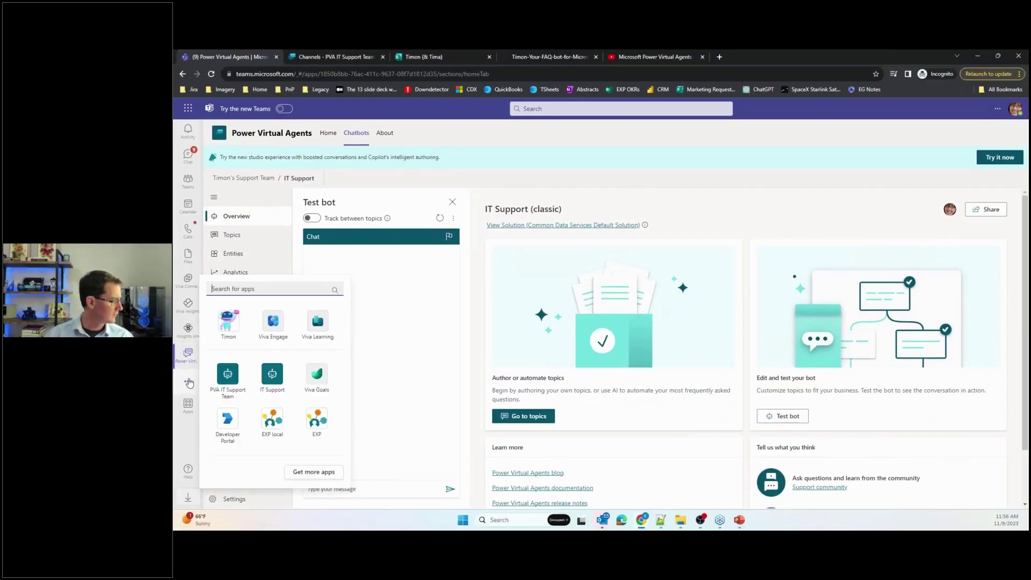
pyautogui.click(272, 376)
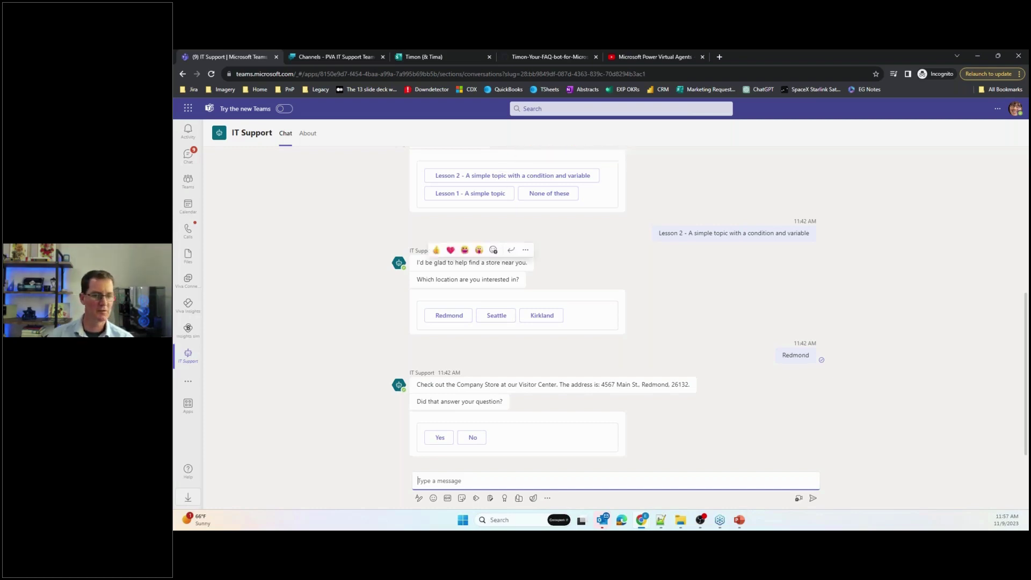
# Step: Minimize the browser and advance the slideshow to the Resources slide
pyautogui.click(977, 58)
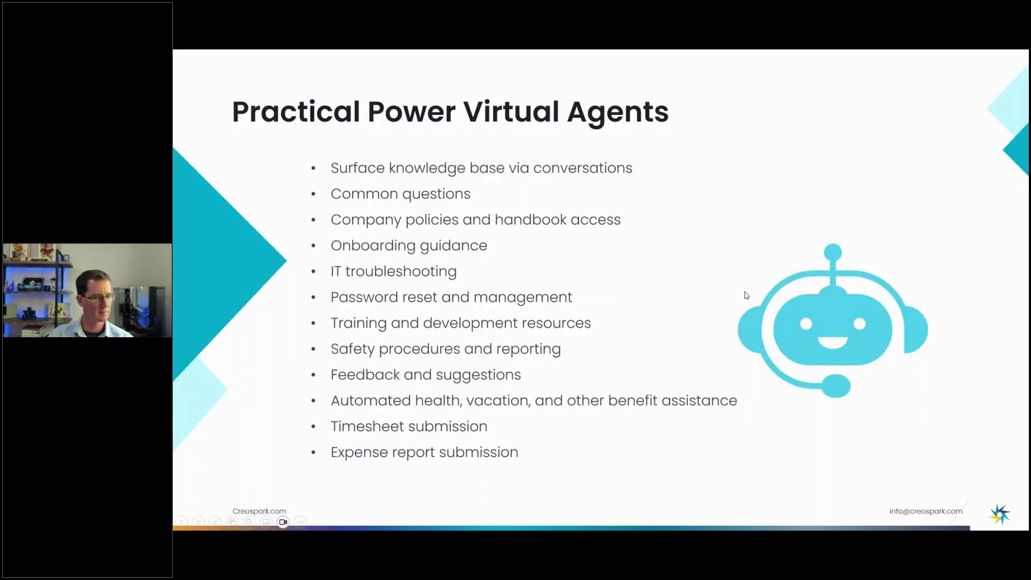
pyautogui.click(746, 295)
pyautogui.click(745, 295)
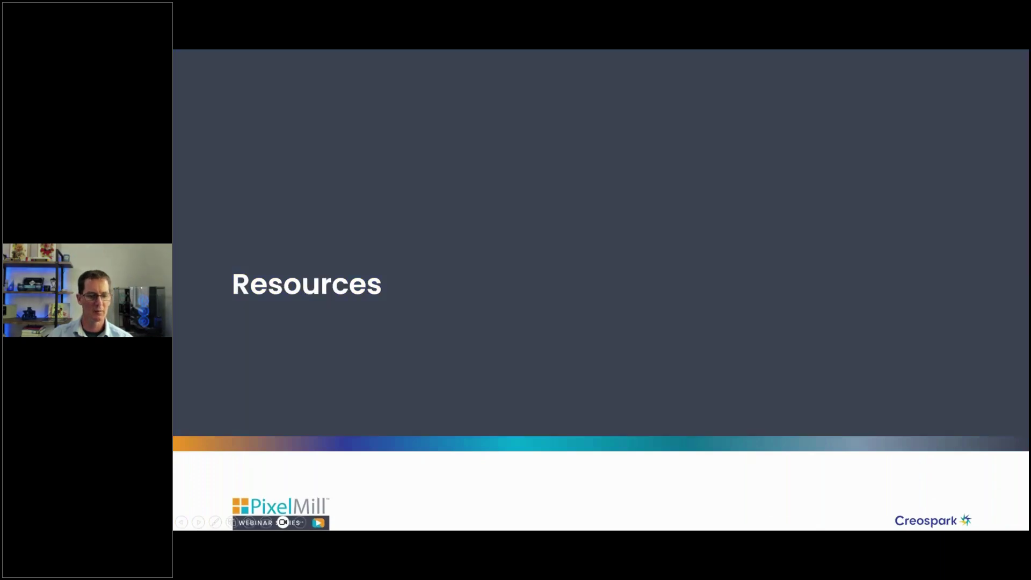